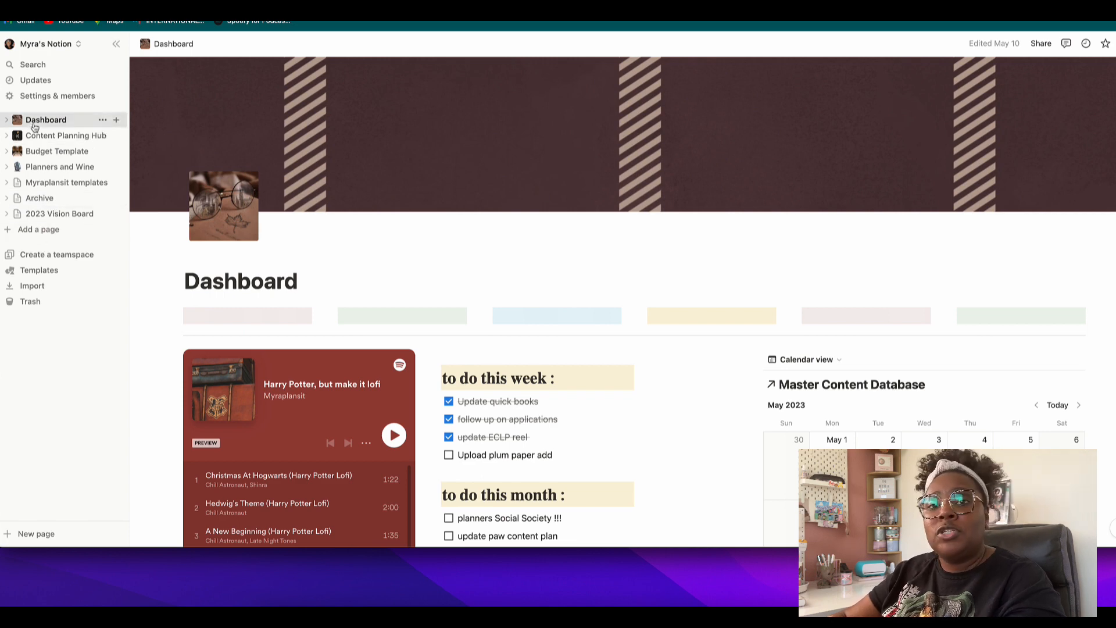
Step: Create a new page titled "Dashboard" and give it the sparkles emoji as its icon
{"action": "left_click", "coordinate": [40, 232]}
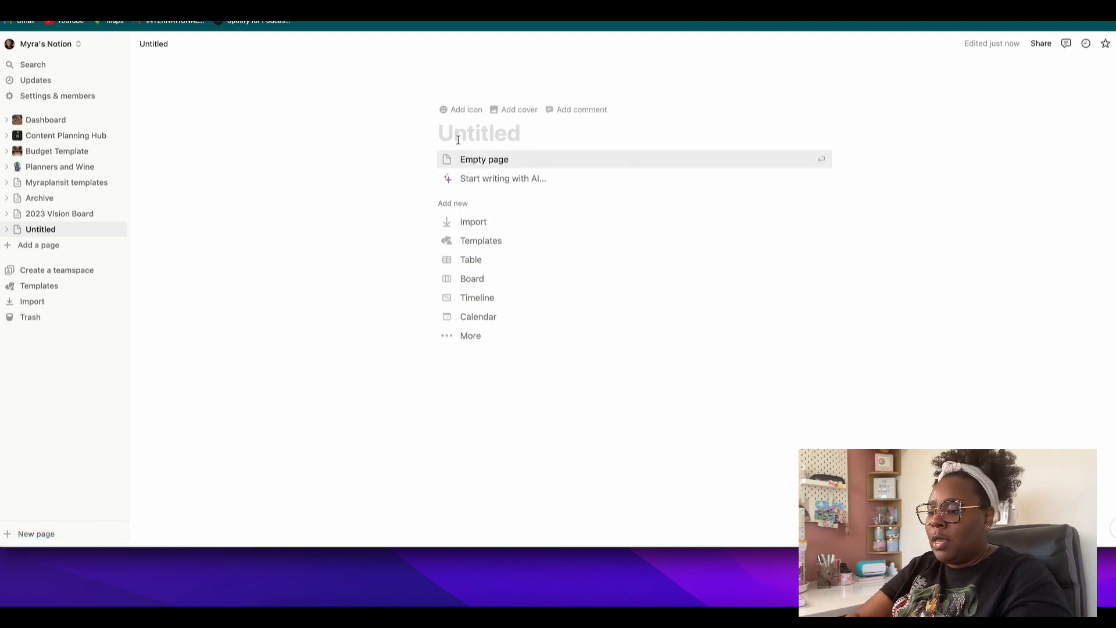
{"action": "type", "text": "Dash"}
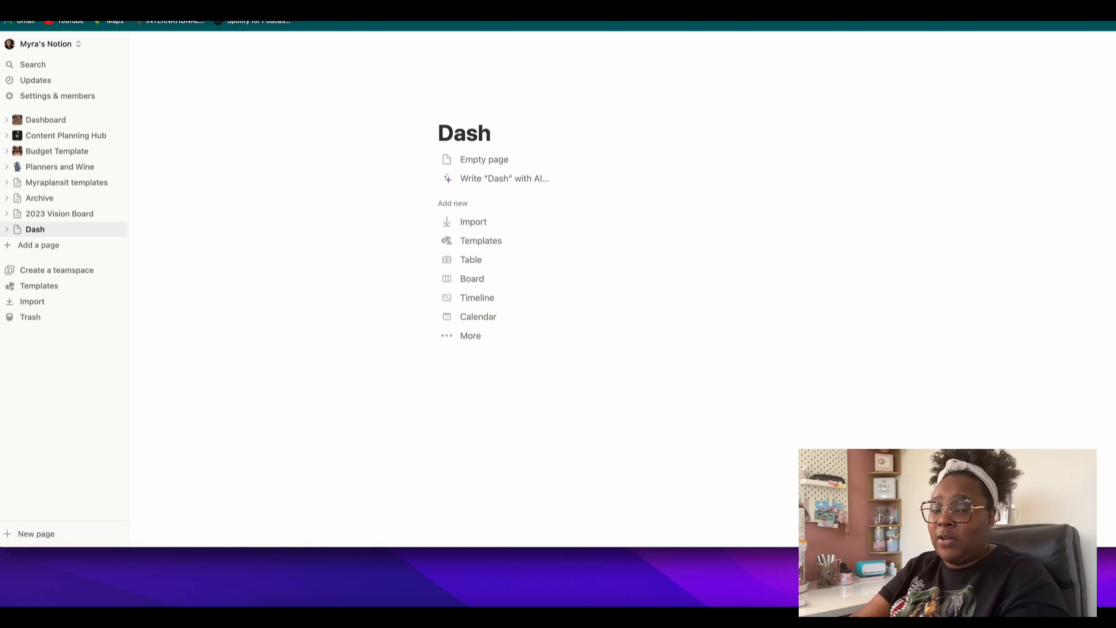
{"action": "type", "text": "board"}
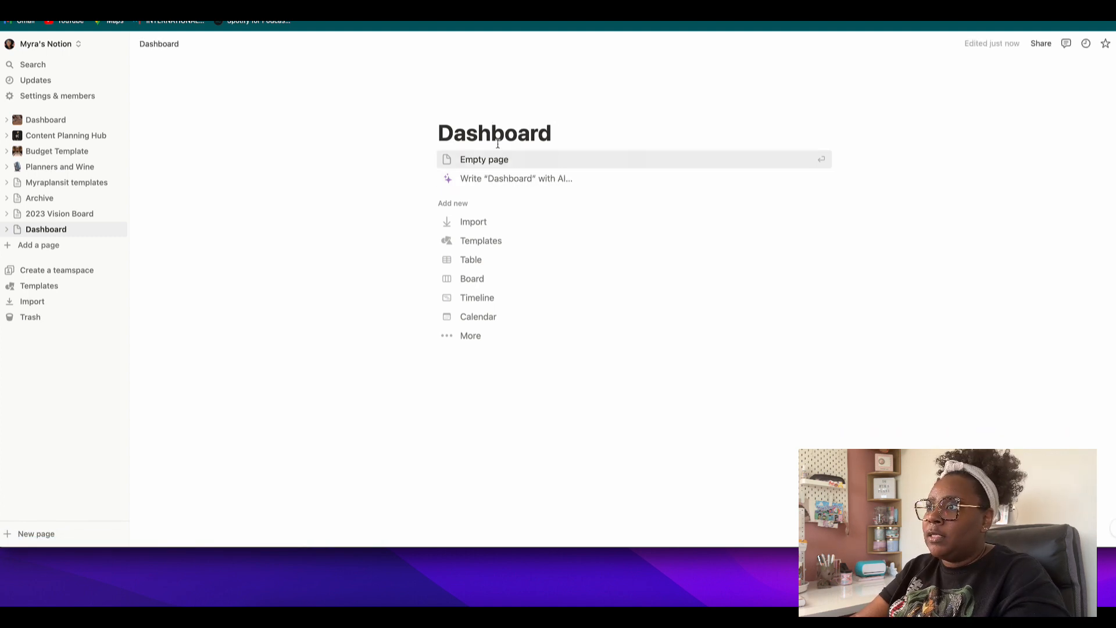
{"action": "left_click", "coordinate": [456, 118]}
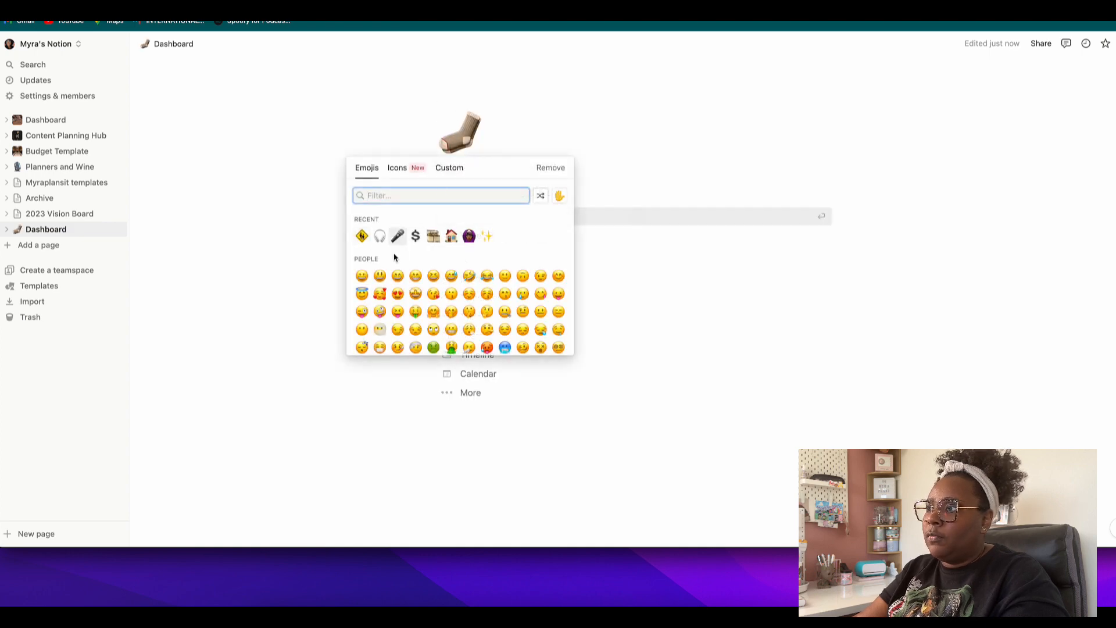
{"action": "left_click", "coordinate": [488, 237]}
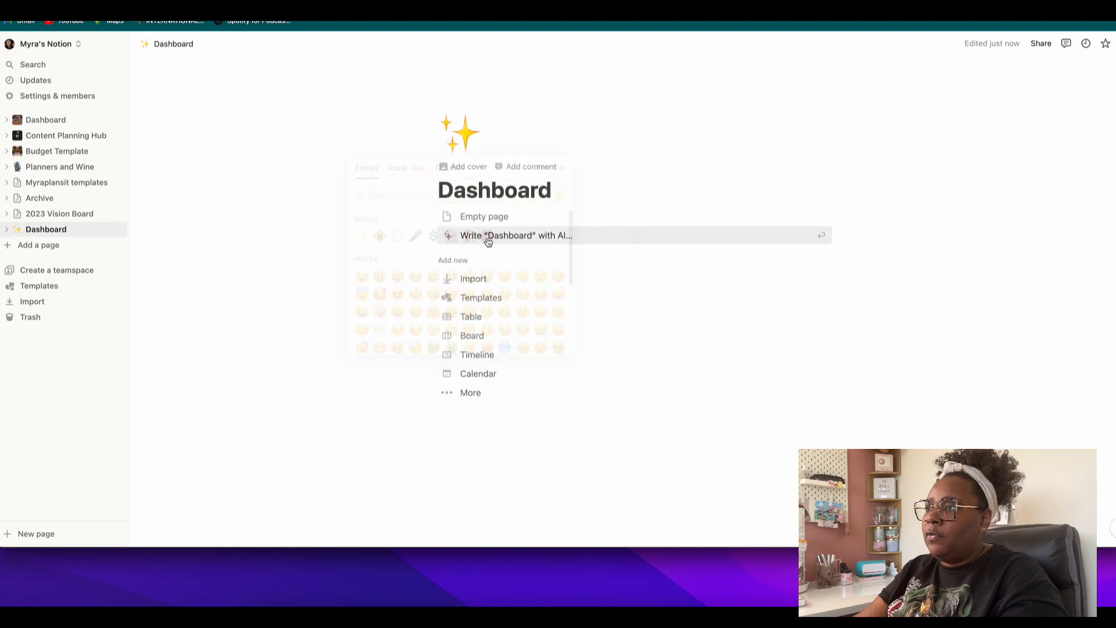
Step: Add a cover to the Dashboard page and open the gallery for changing it
{"action": "left_click", "coordinate": [463, 167]}
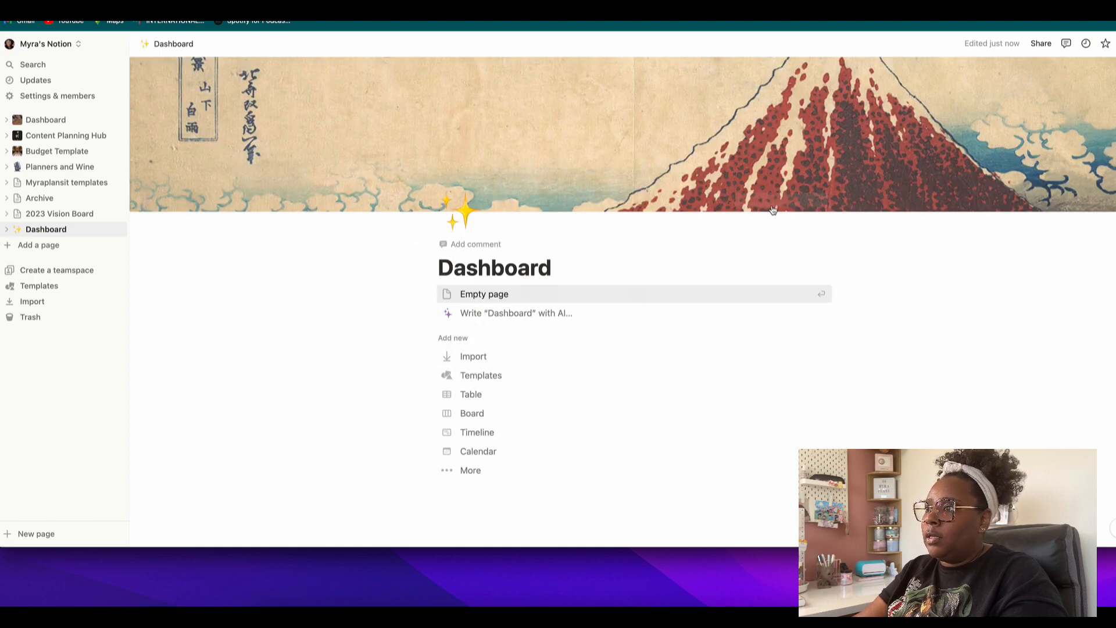
{"action": "left_click", "coordinate": [756, 200]}
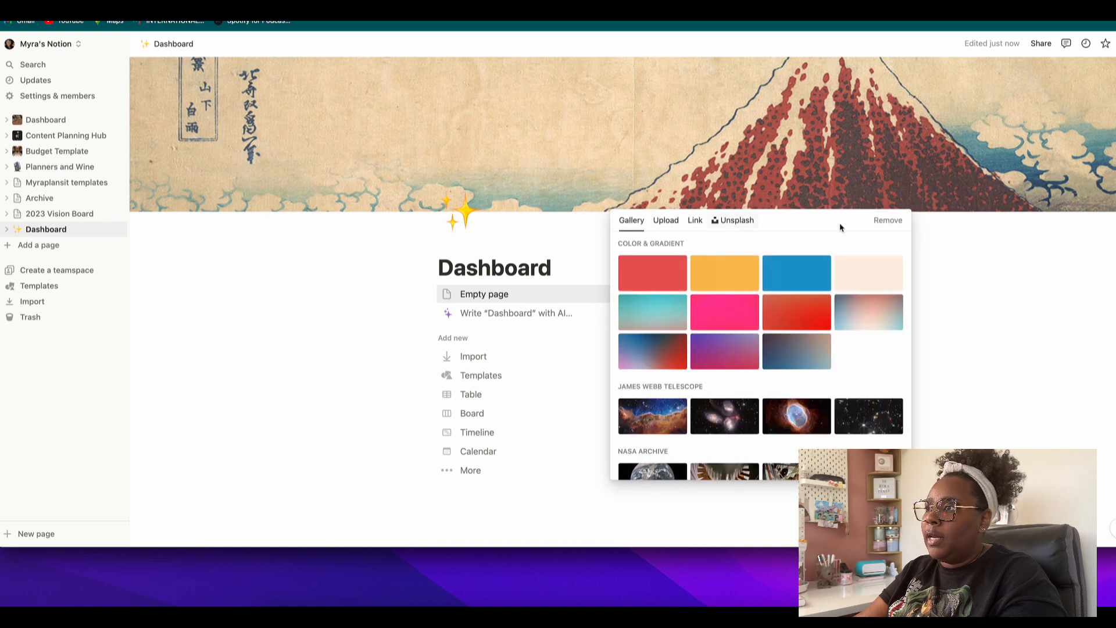
{"action": "left_click", "coordinate": [954, 239]}
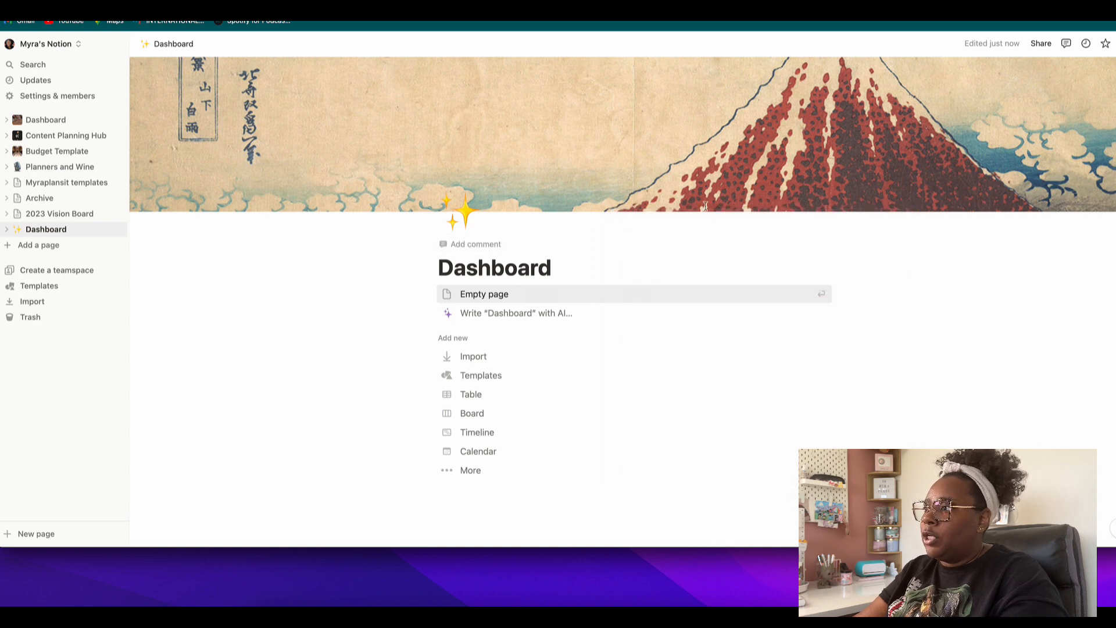
{"action": "left_click", "coordinate": [759, 200]}
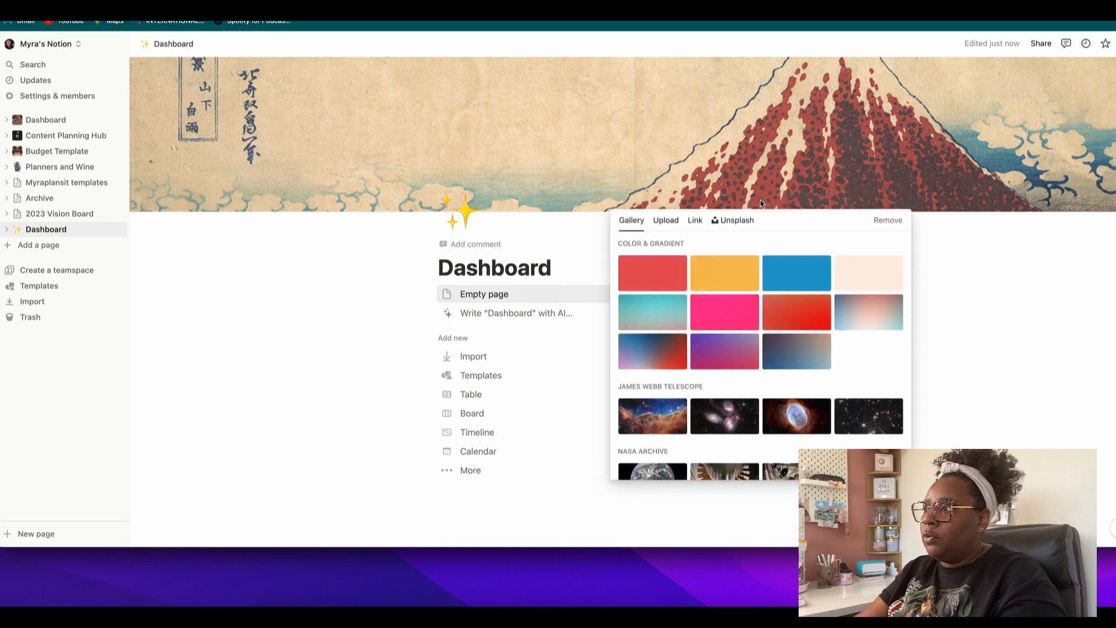
Step: Try the solid red color and the Rijksmuseum church interior painting as the page cover
{"action": "left_click", "coordinate": [648, 277]}
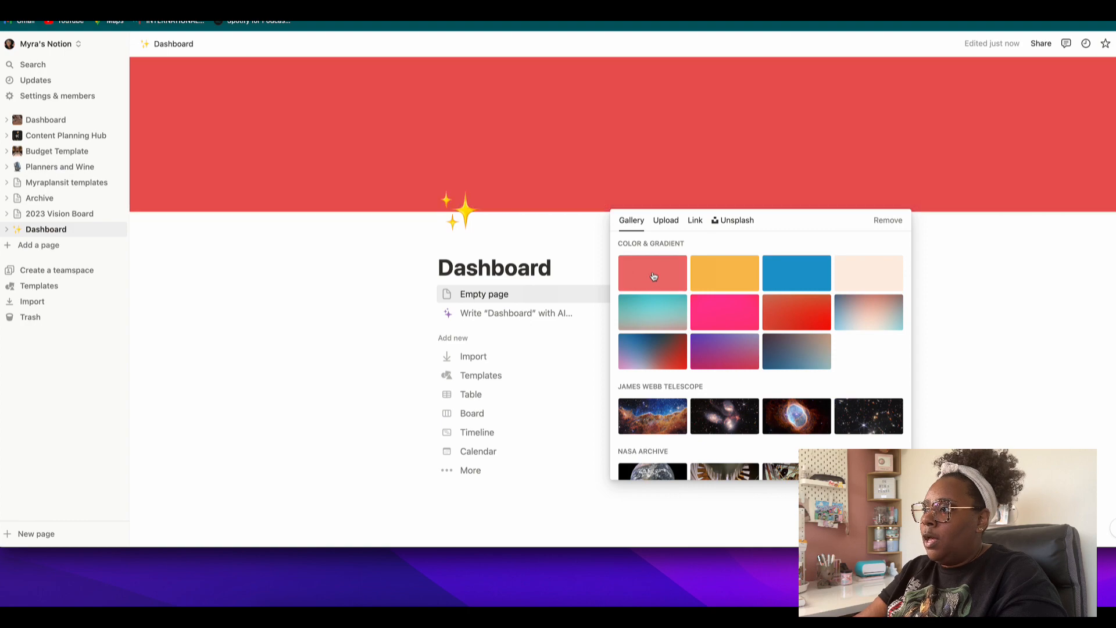
{"action": "scroll", "coordinate": [727, 352], "scroll_direction": "down", "scroll_amount": 1}
{"action": "scroll", "coordinate": [739, 360], "scroll_direction": "down", "scroll_amount": 10}
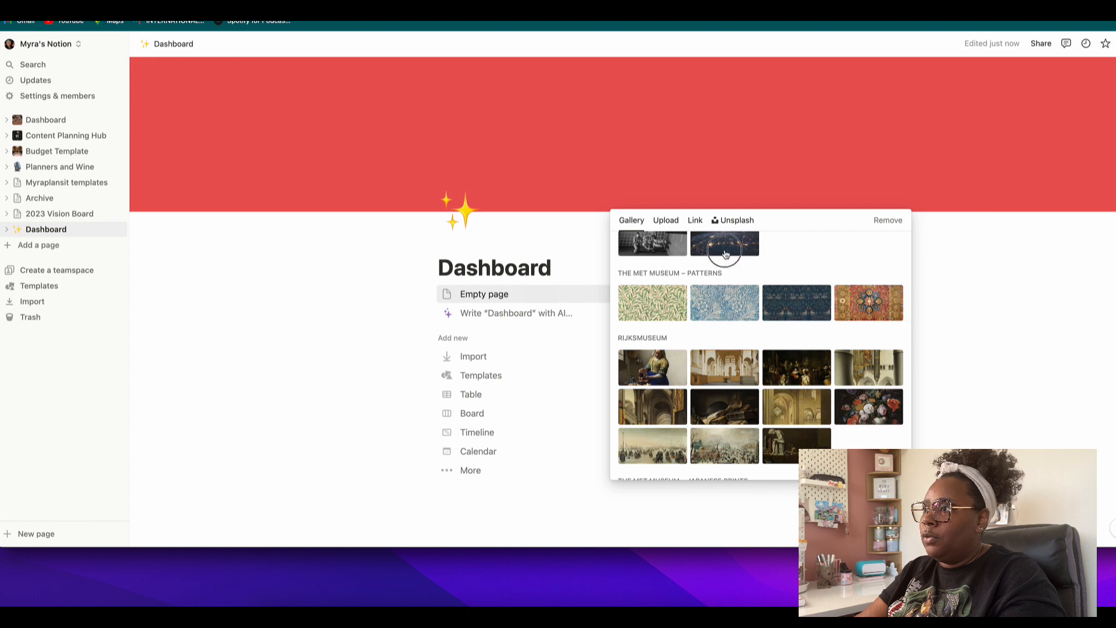
{"action": "left_click", "coordinate": [725, 247]}
{"action": "left_click", "coordinate": [744, 360]}
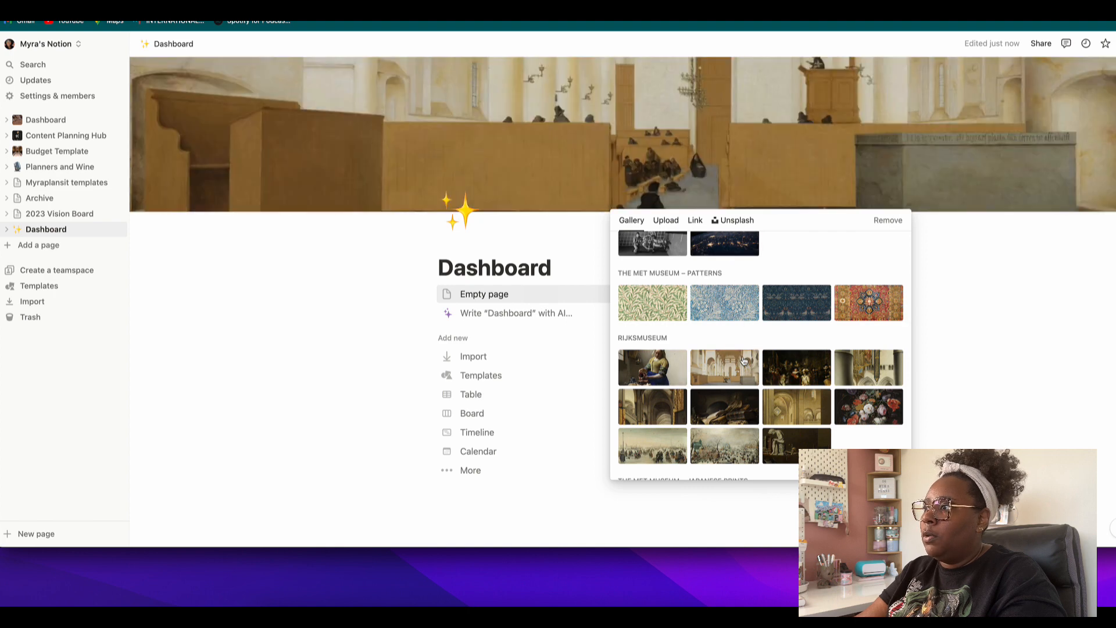
Step: Set the page cover to the blue-to-red gradient from the Color & Gradient gallery
{"action": "scroll", "coordinate": [742, 348], "scroll_direction": "up", "scroll_amount": 10}
{"action": "scroll", "coordinate": [740, 339], "scroll_direction": "up", "scroll_amount": 3}
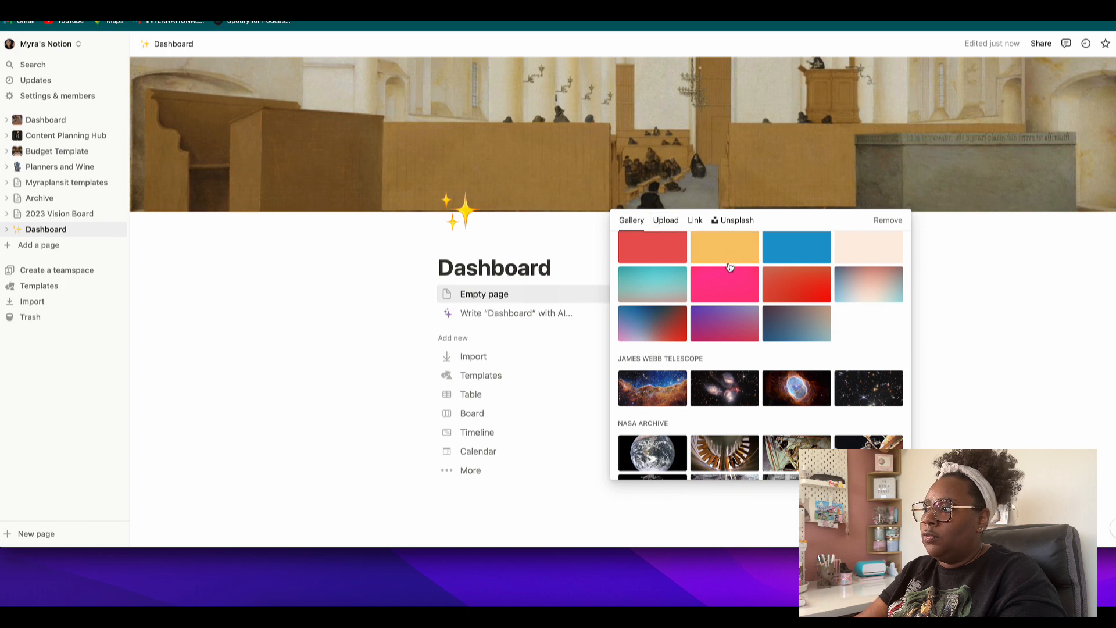
{"action": "scroll", "coordinate": [700, 300], "scroll_direction": "up", "scroll_amount": 2}
{"action": "left_click", "coordinate": [648, 353]}
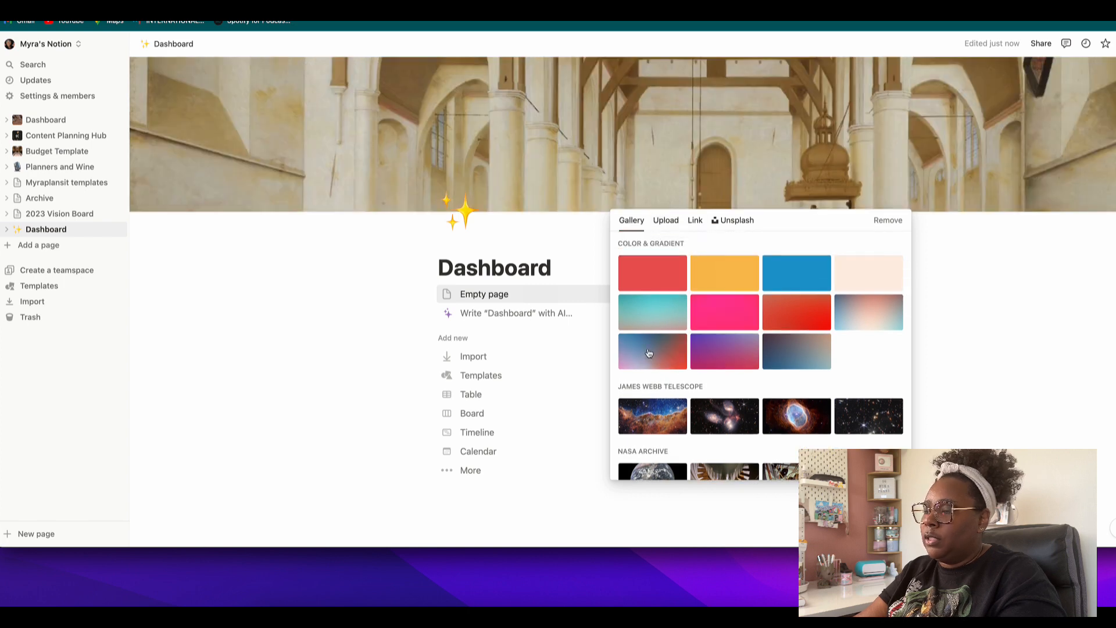
{"action": "left_click", "coordinate": [589, 226]}
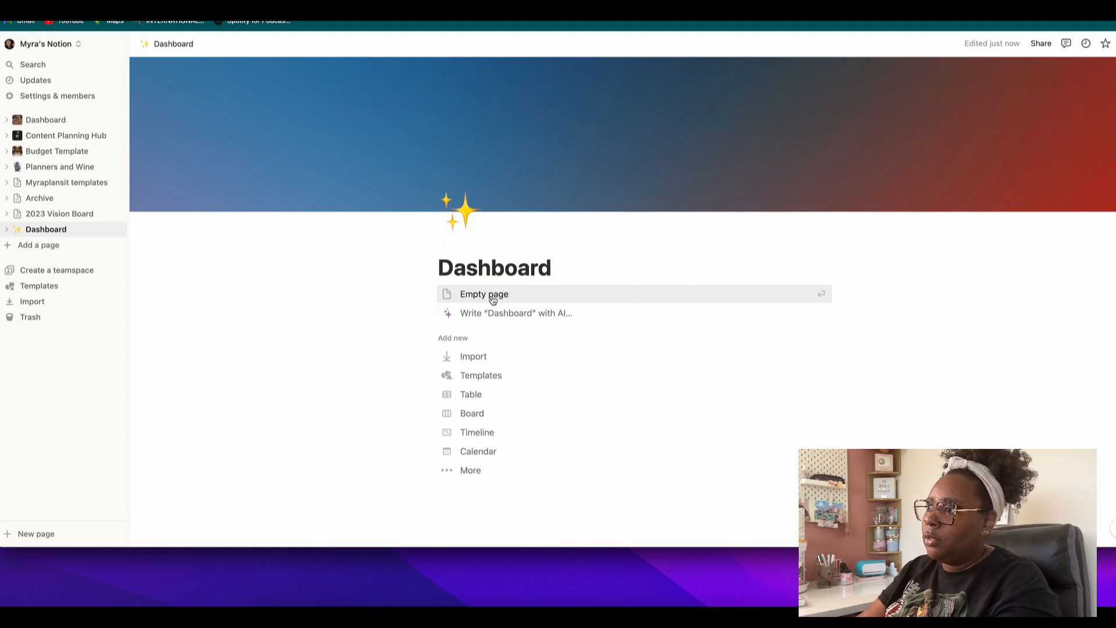
Step: Make the Dashboard an empty page and insert a Calendar view based on a new database
{"action": "left_click", "coordinate": [492, 297]}
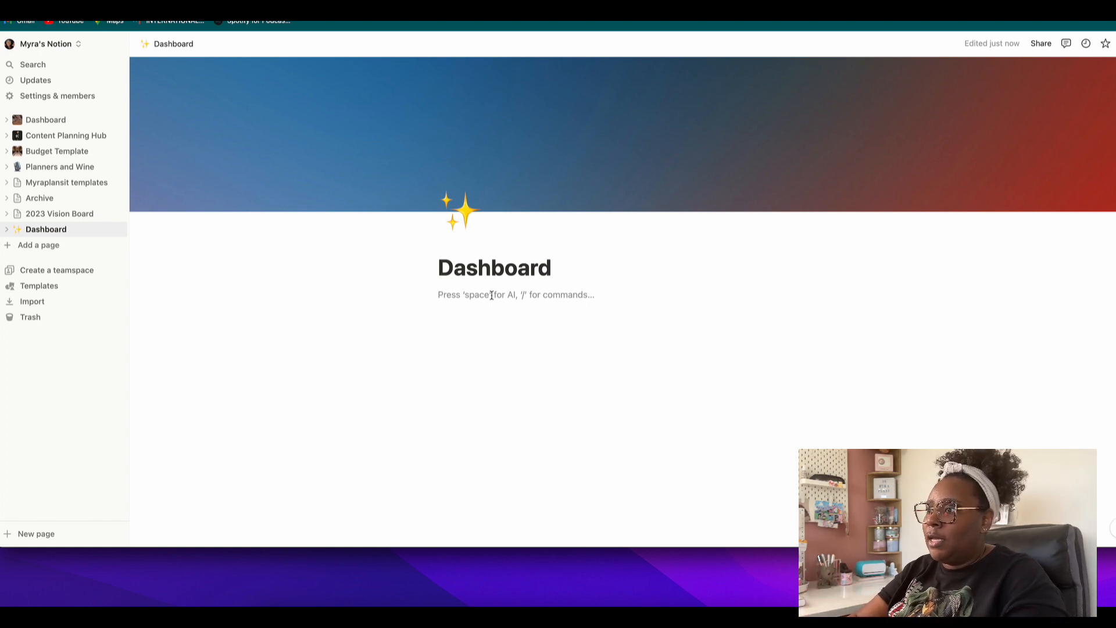
{"action": "type", "text": "/"}
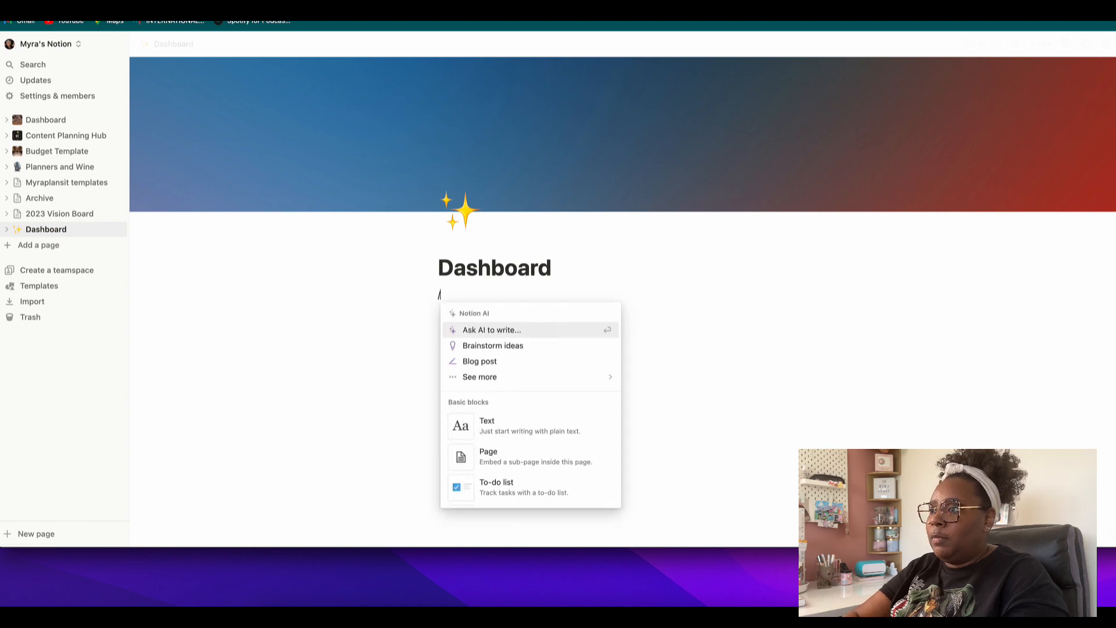
{"action": "type", "text": "cal"}
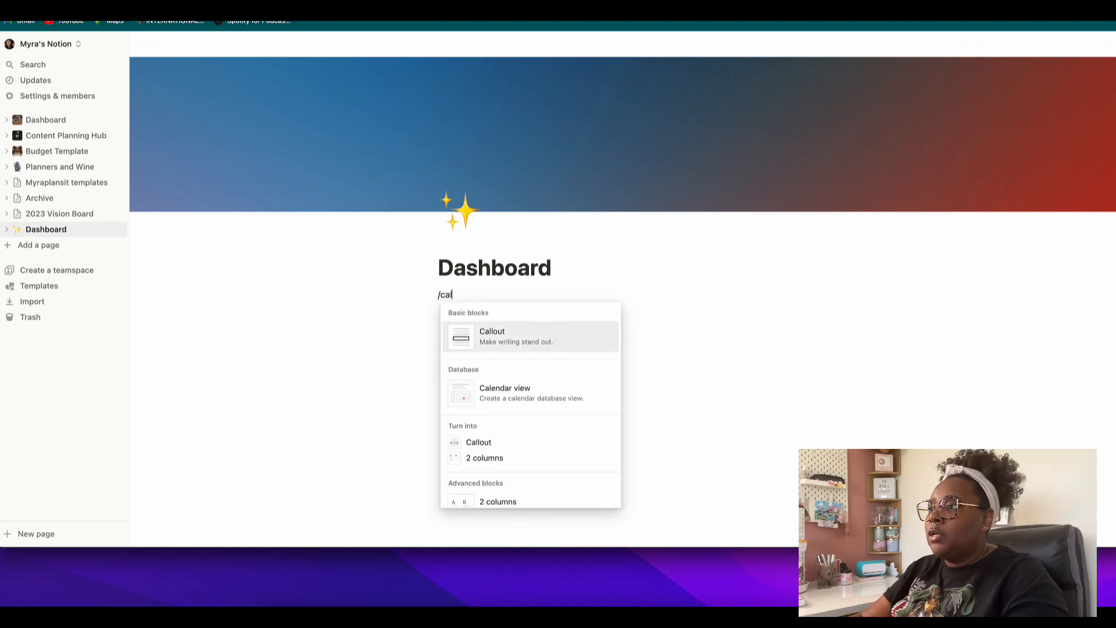
{"action": "left_click", "coordinate": [496, 391]}
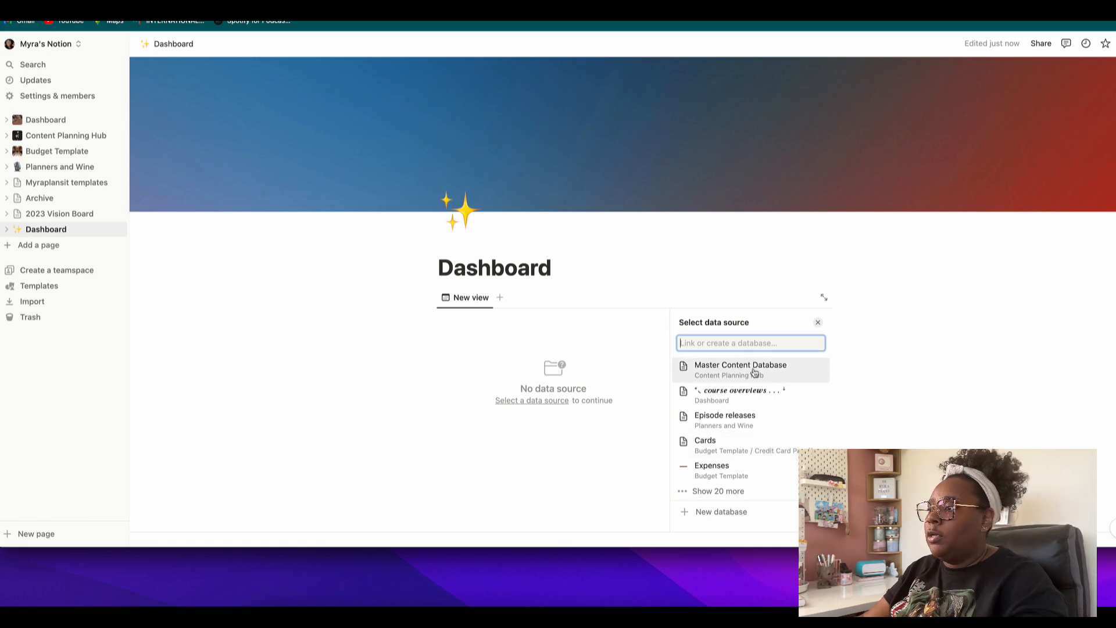
{"action": "left_click", "coordinate": [731, 515]}
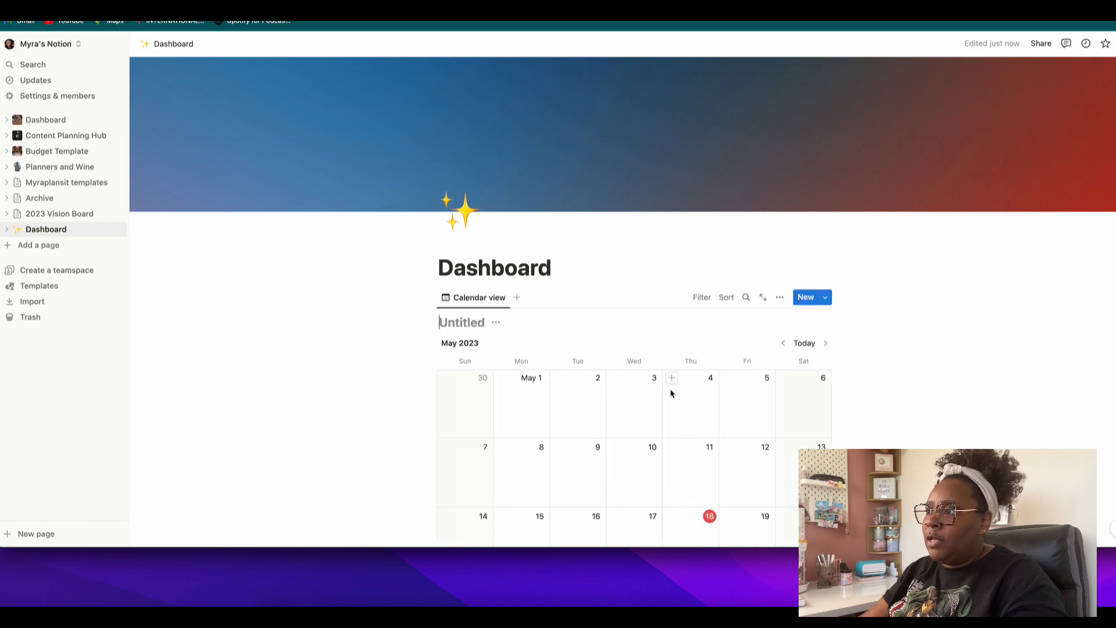
{"action": "scroll", "coordinate": [669, 391], "scroll_direction": "down", "scroll_amount": 5}
{"action": "scroll", "coordinate": [667, 390], "scroll_direction": "up", "scroll_amount": 2}
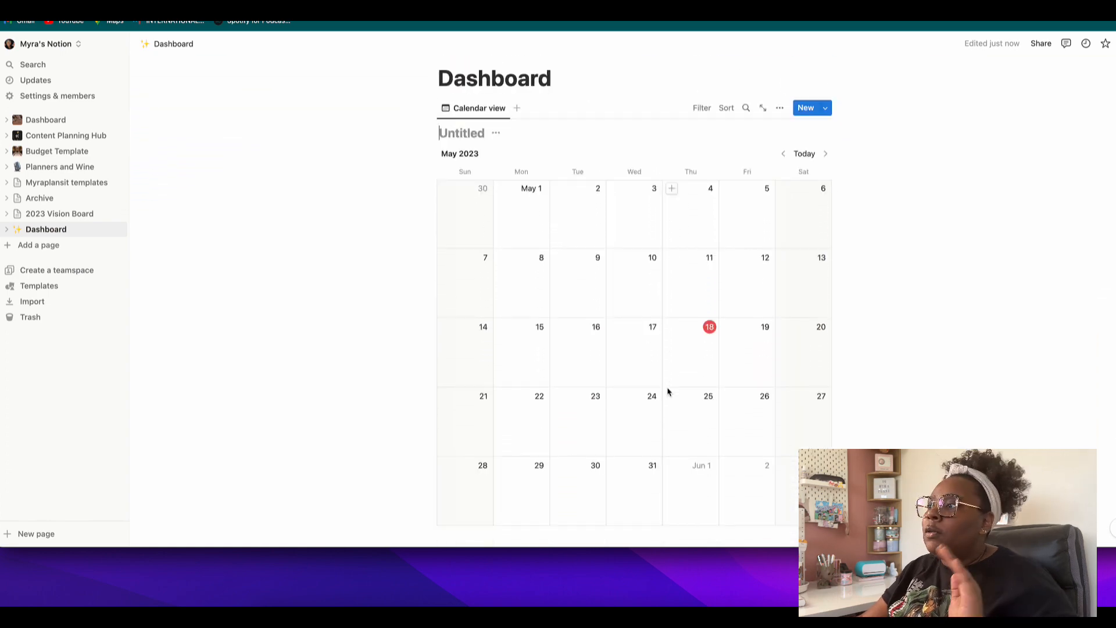
{"action": "scroll", "coordinate": [667, 389], "scroll_direction": "down", "scroll_amount": 2}
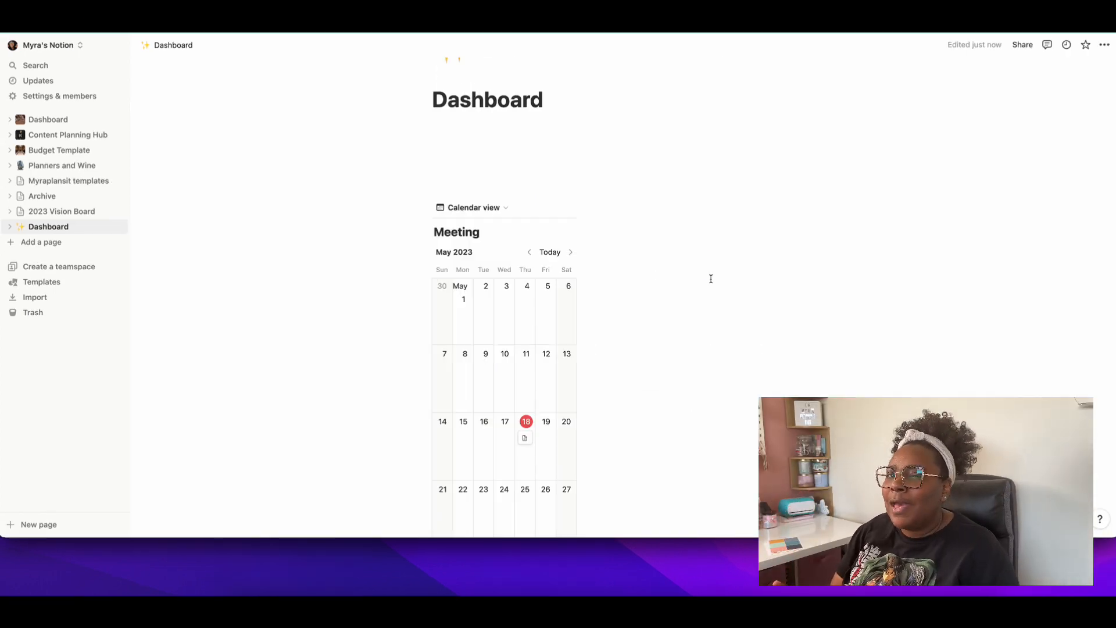
Step: Insert a divider in the empty column beside the Meeting calendar and widen the calendar's column
{"action": "scroll", "coordinate": [711, 279], "scroll_direction": "up", "scroll_amount": 2}
{"action": "scroll", "coordinate": [711, 279], "scroll_direction": "down", "scroll_amount": 1}
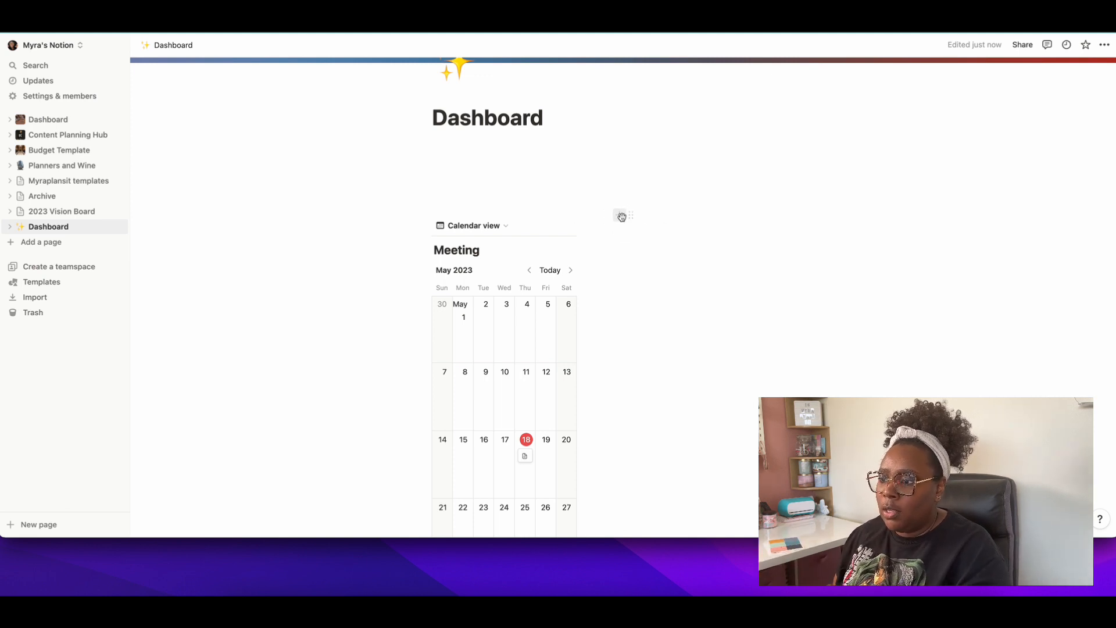
{"action": "left_click", "coordinate": [621, 216]}
{"action": "left_click", "coordinate": [650, 215]}
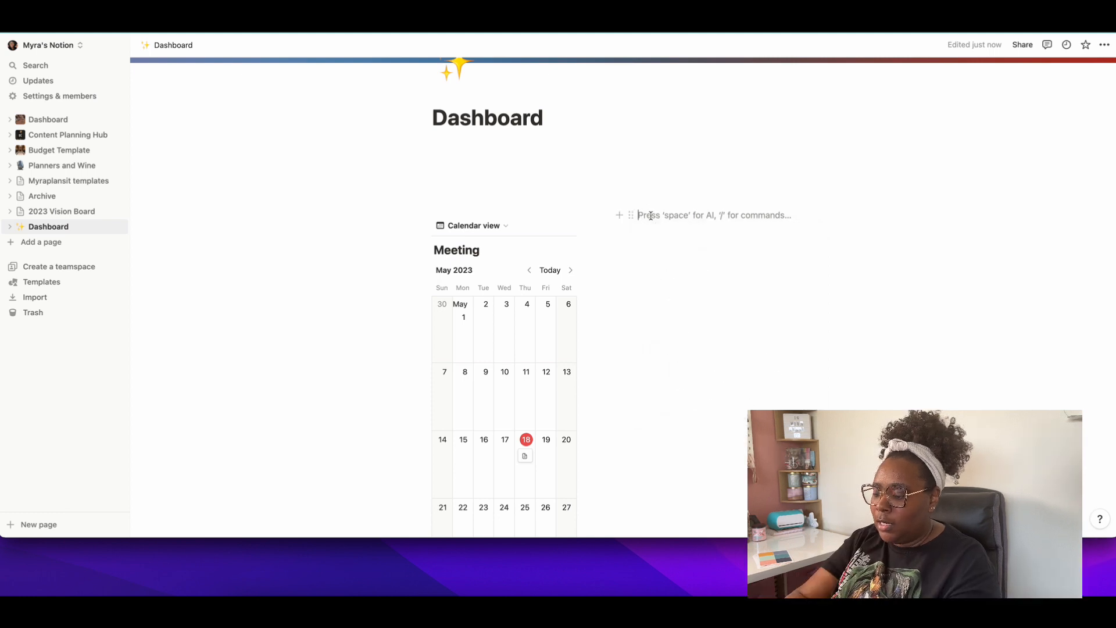
{"action": "type", "text": "/"}
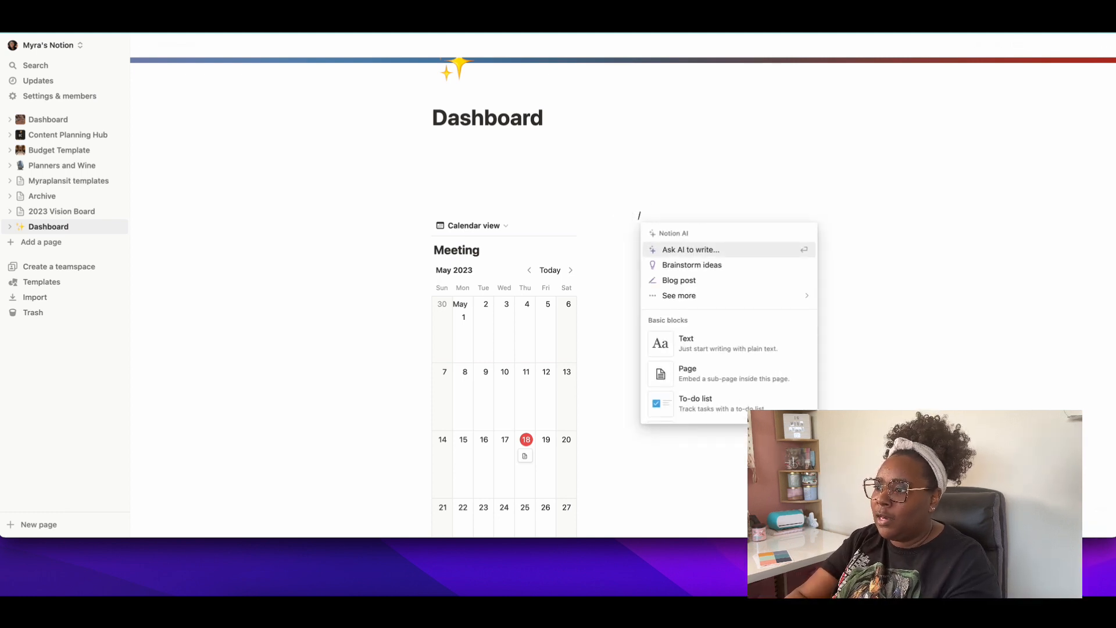
{"action": "type", "text": "div"}
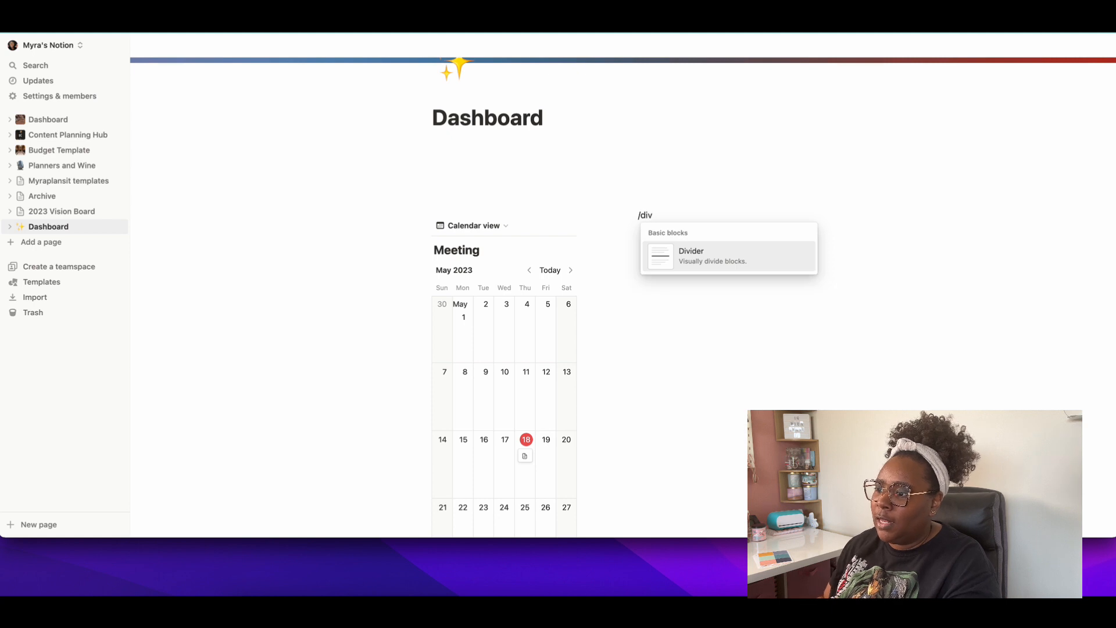
{"action": "key", "text": "Return"}
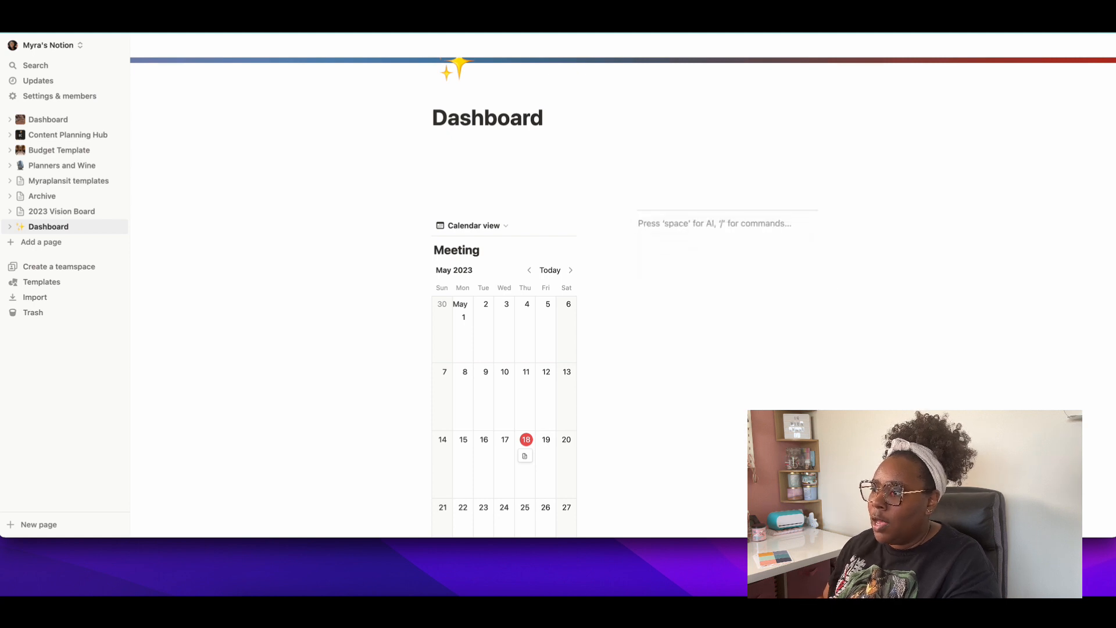
{"action": "left_click_drag", "start_coordinate": [635, 205], "coordinate": [707, 146]}
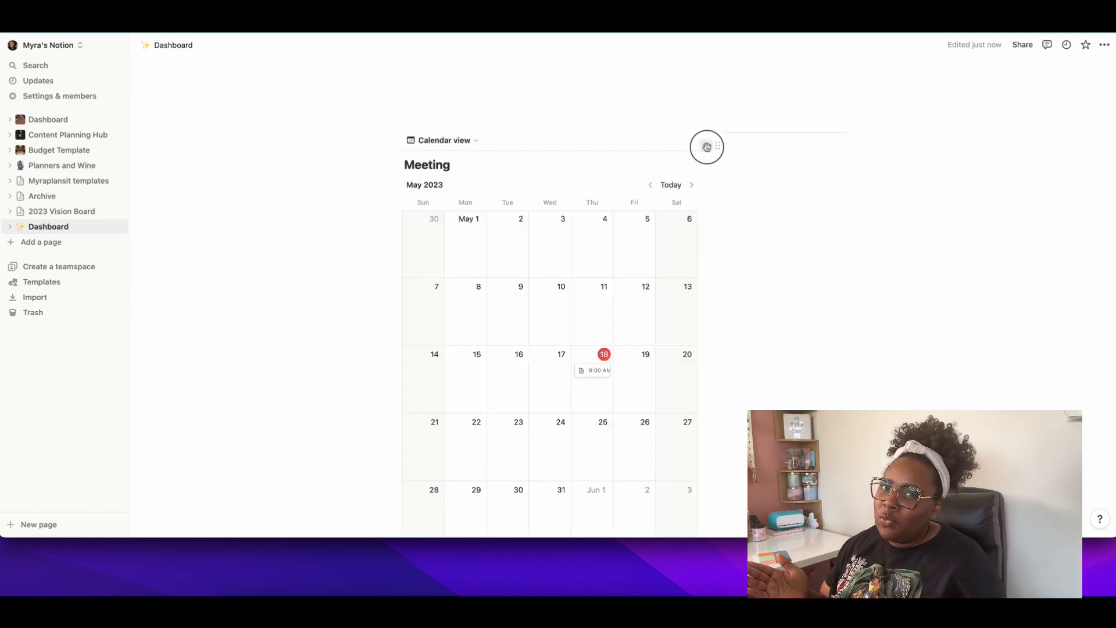
Step: Insert a Quote block beneath the divider in the column beside the calendar
{"action": "left_click", "coordinate": [707, 146]}
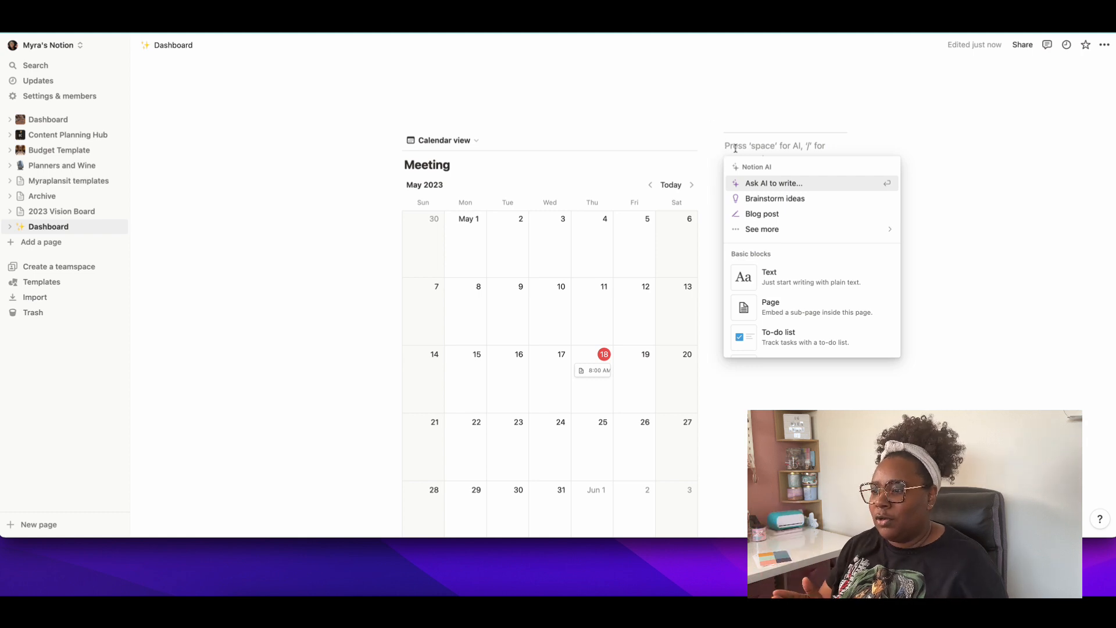
{"action": "type", "text": "/"}
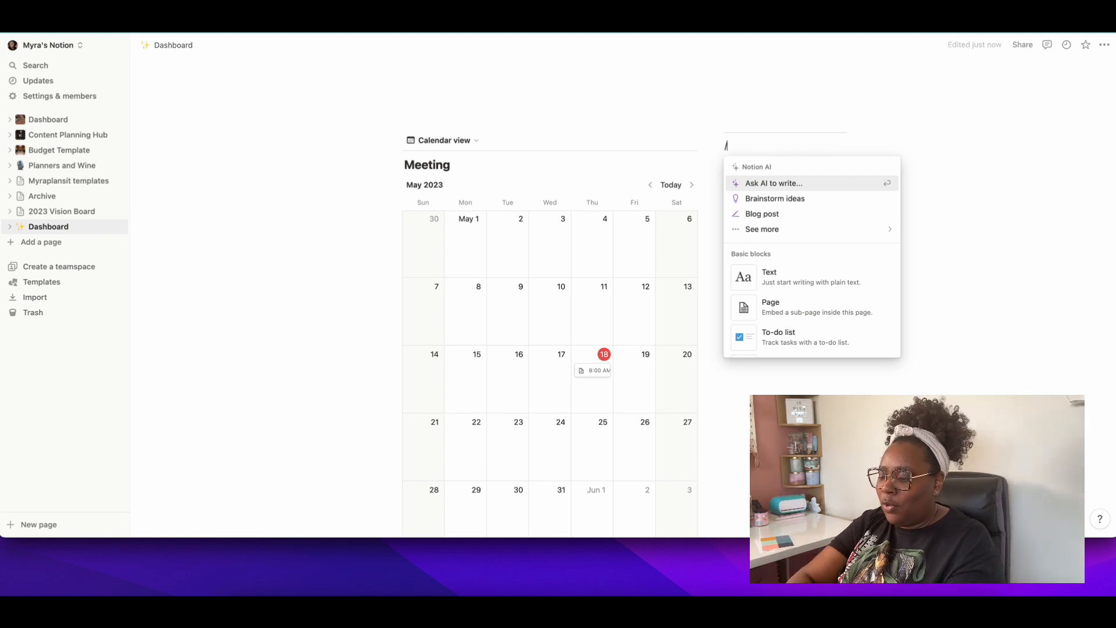
{"action": "type", "text": "qu"}
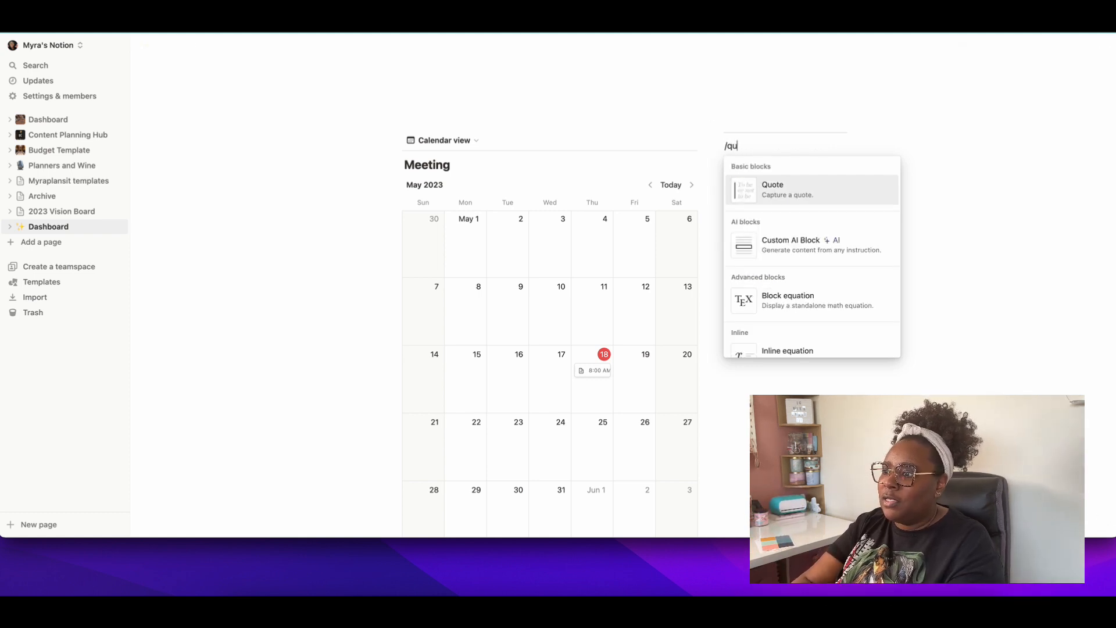
{"action": "left_click", "coordinate": [733, 181]}
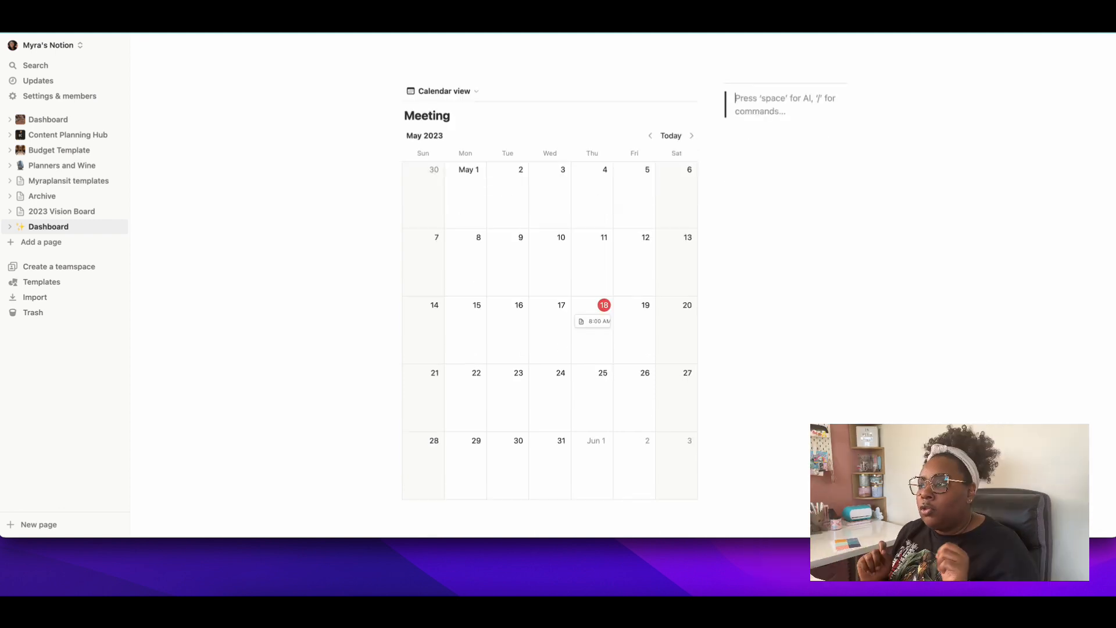
Step: Extend the empty quote block with blank lines so it forms a tall vertical line beside the calendar
{"action": "key", "text": "shift+Return"}
{"action": "key", "text": "shift+Return"}
{"action": "key", "text": "shift+Return"}
{"action": "key", "text": "shift+Return"}
{"action": "key", "text": "shift+Return"}
{"action": "key", "text": "shift+Return"}
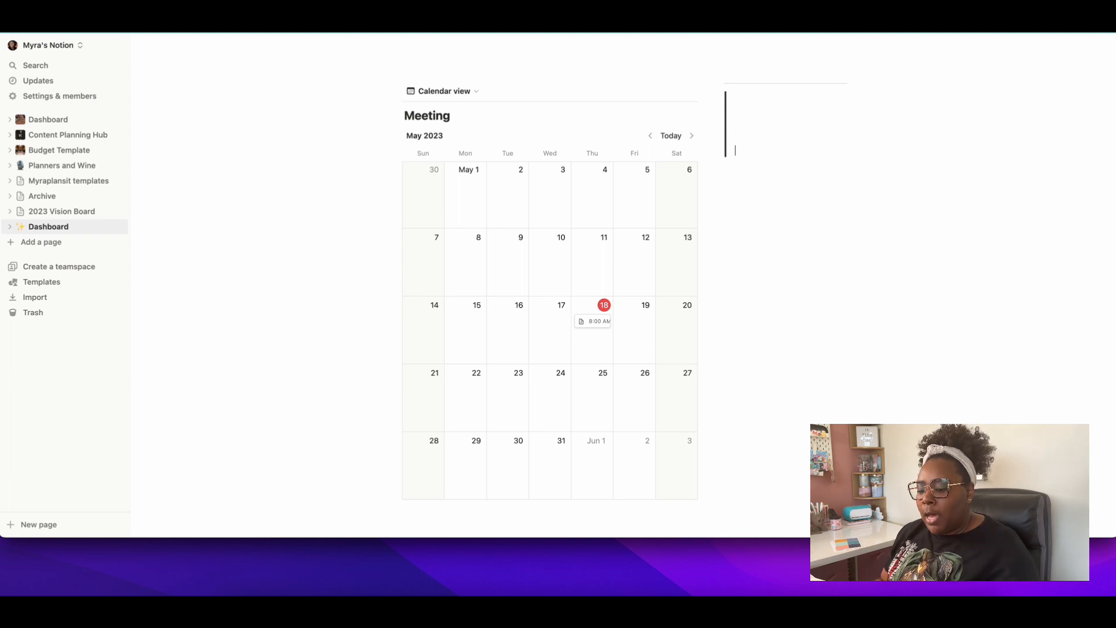
{"action": "key", "text": "shift+Return"}
{"action": "key", "text": "shift+Return"}
{"action": "key", "text": "shift+Return"}
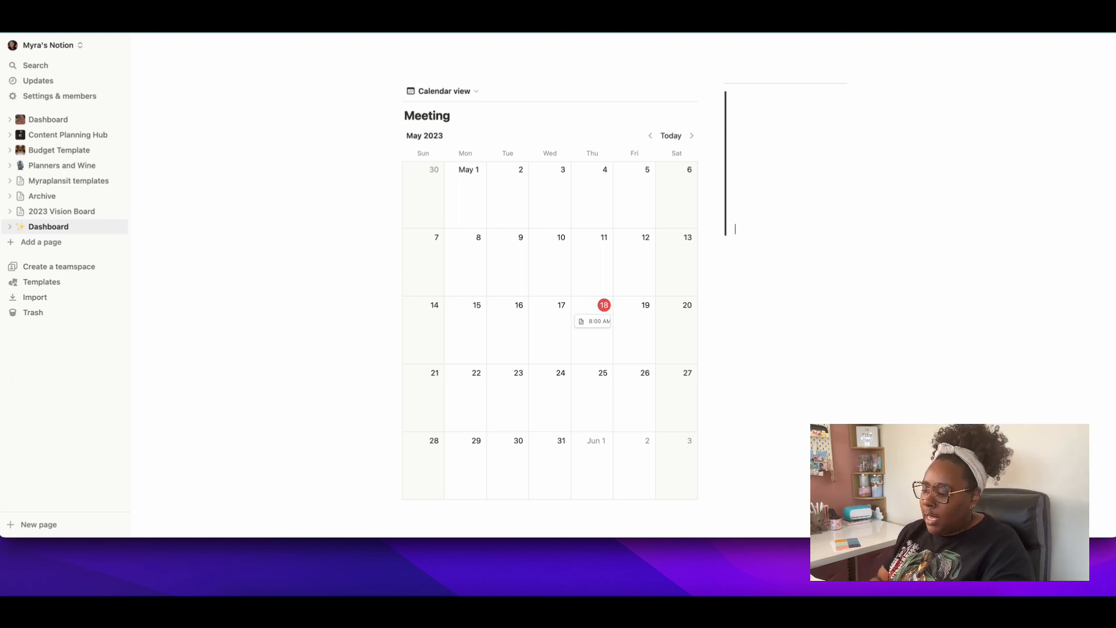
{"action": "key", "text": "shift+Return"}
{"action": "key", "text": "shift+Return"}
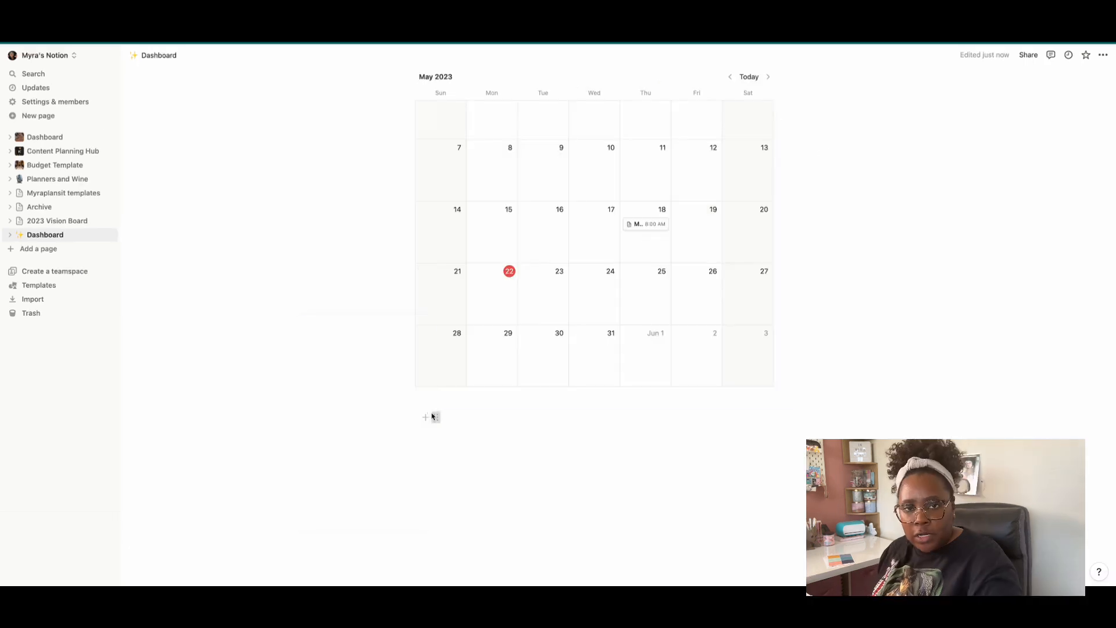
Step: Insert a To-do list block on the empty line beneath the calendar
{"action": "left_click", "coordinate": [435, 417]}
{"action": "key", "text": "Escape"}
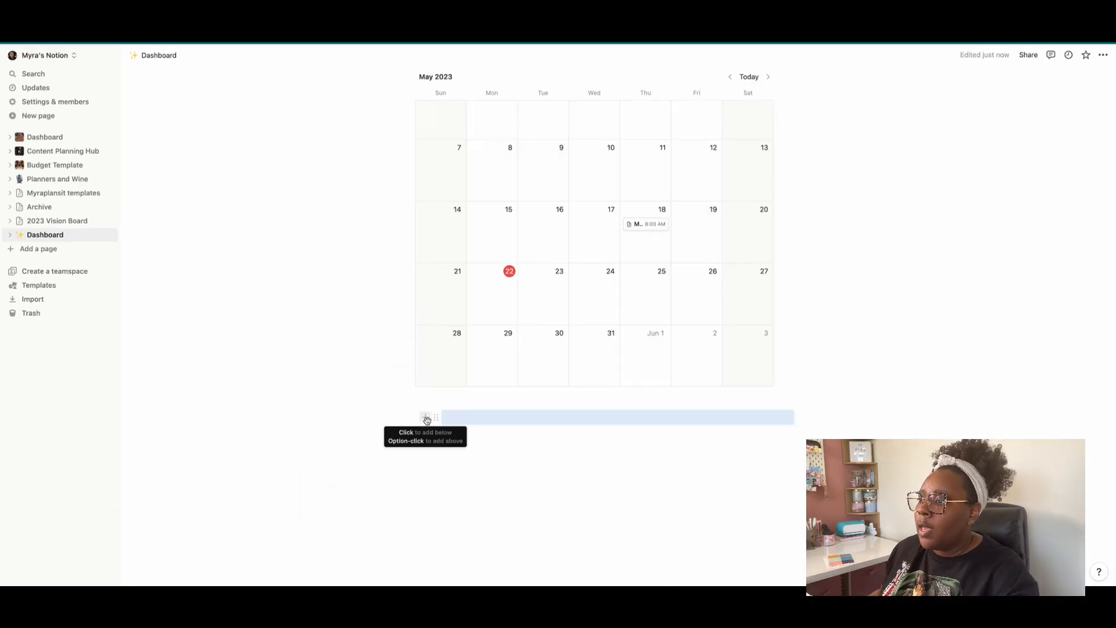
{"action": "left_click", "coordinate": [427, 419]}
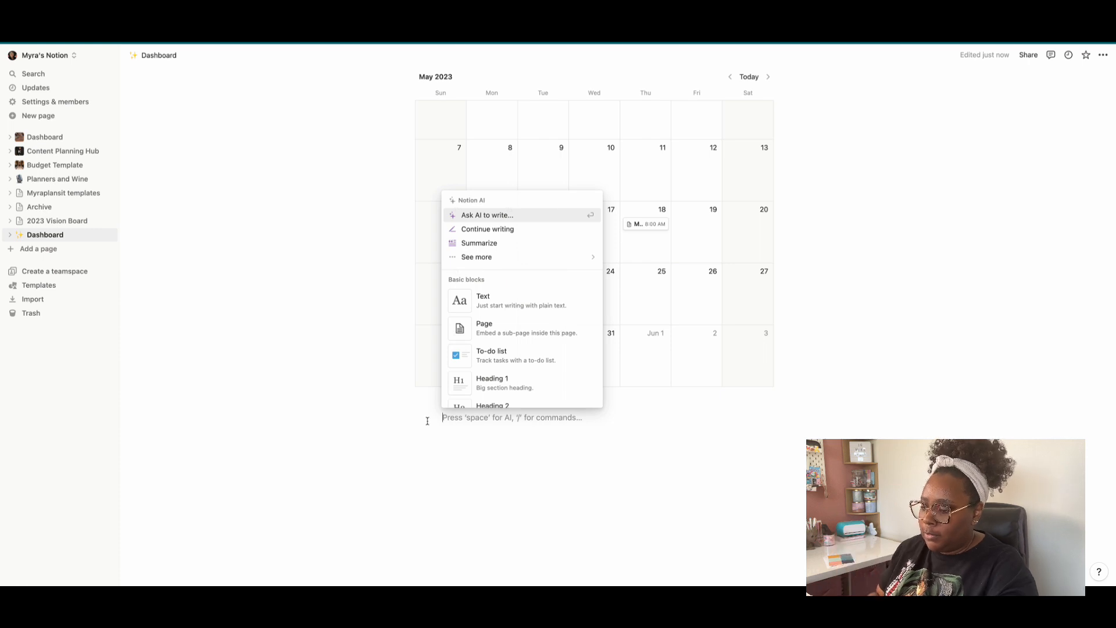
{"action": "type", "text": "/"}
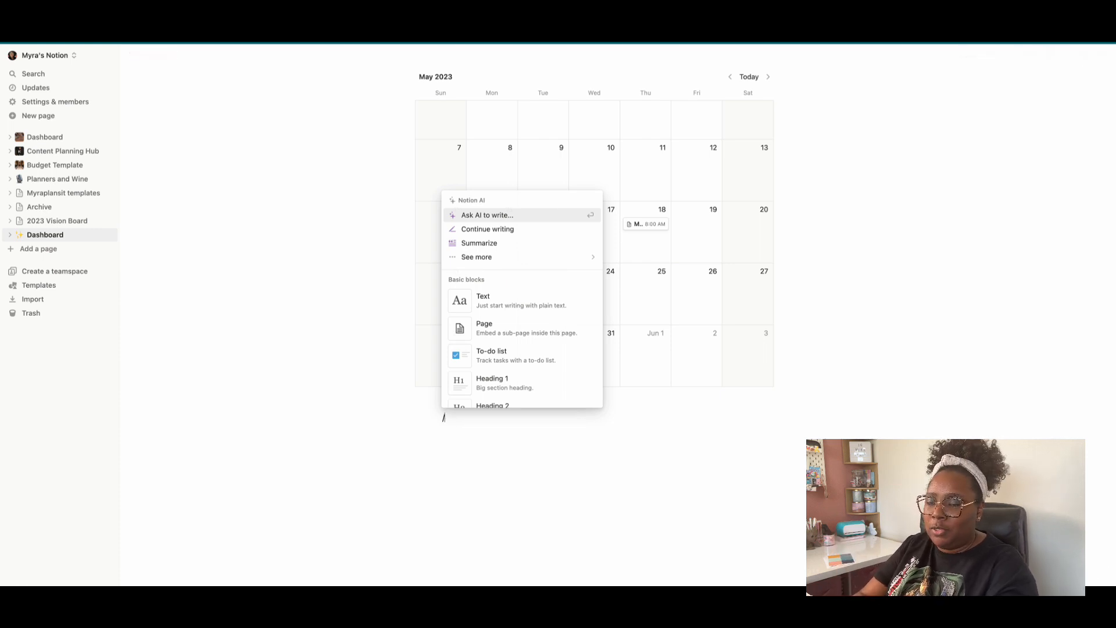
{"action": "type", "text": "tod"}
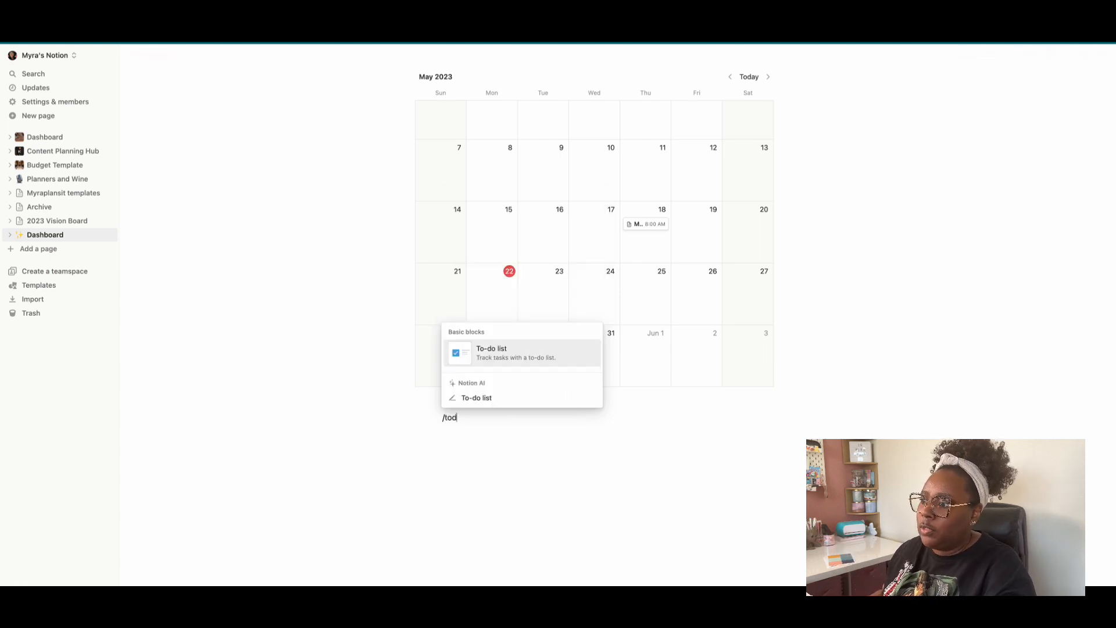
{"action": "key", "text": "Return"}
Step: Fill the to-do list with "Upload YT video", "take out trash" and a reminder to call a contact, capitalising the contact's name
{"action": "type", "text": "U"}
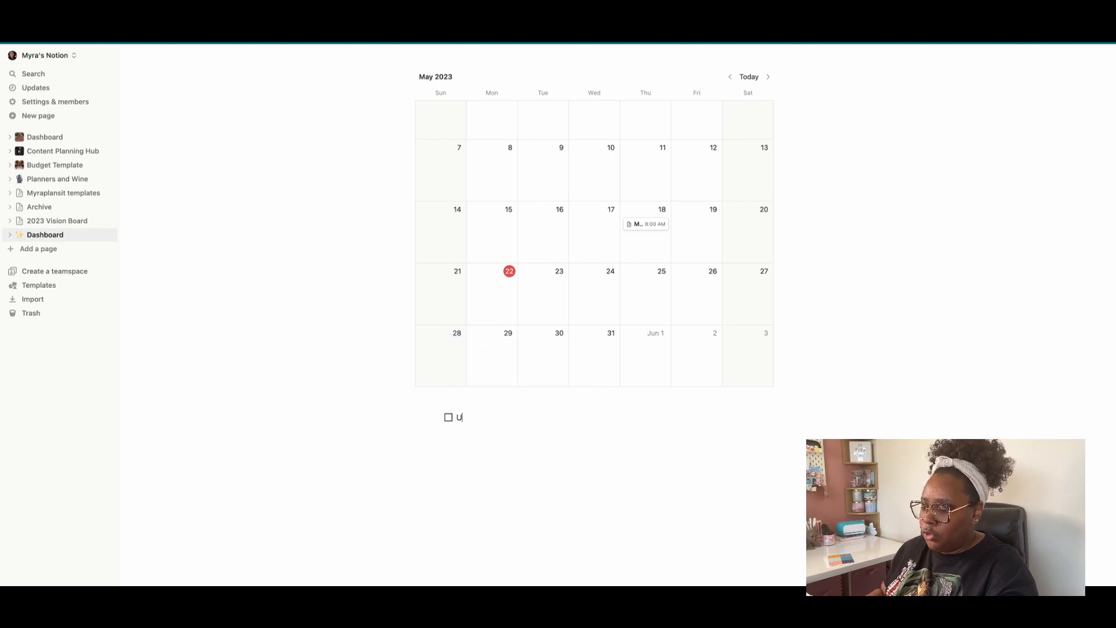
{"action": "type", "text": "pload YT video"}
{"action": "key", "text": "Return"}
{"action": "type", "text": "t"}
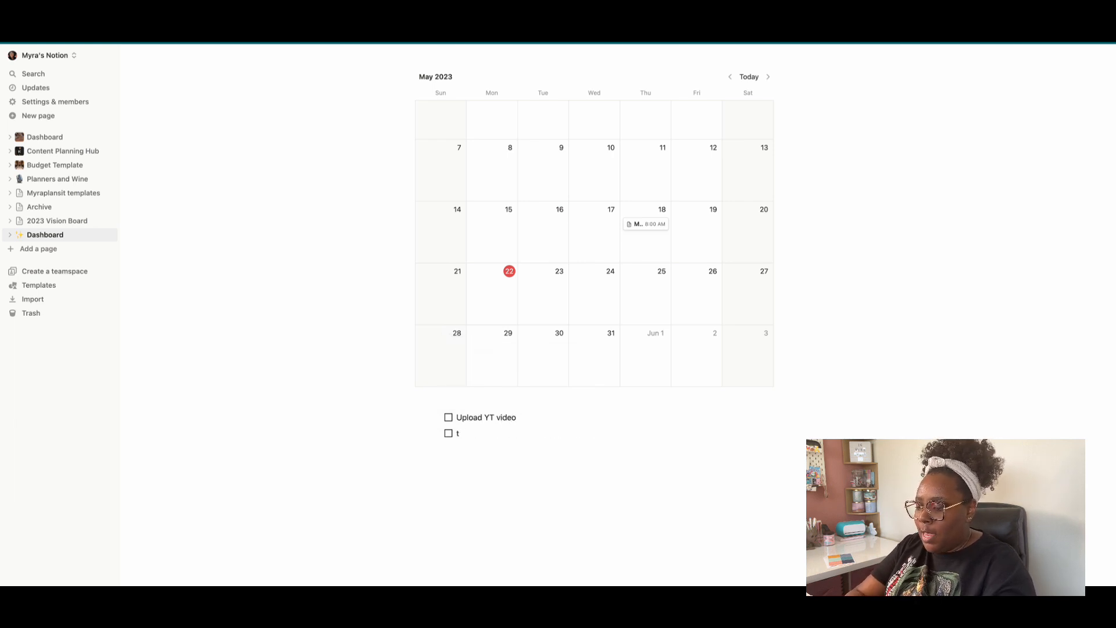
{"action": "type", "text": "ake out trash"}
{"action": "key", "text": "Return"}
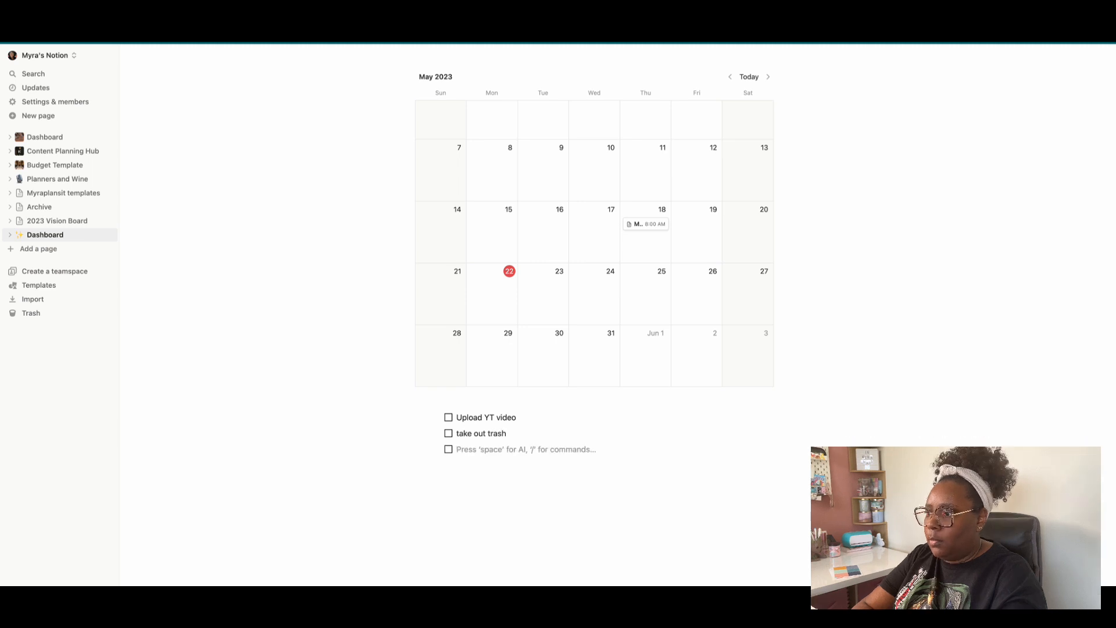
{"action": "type", "text": "call sarah"}
{"action": "key", "text": "Return"}
{"action": "left_click", "coordinate": [475, 450]}
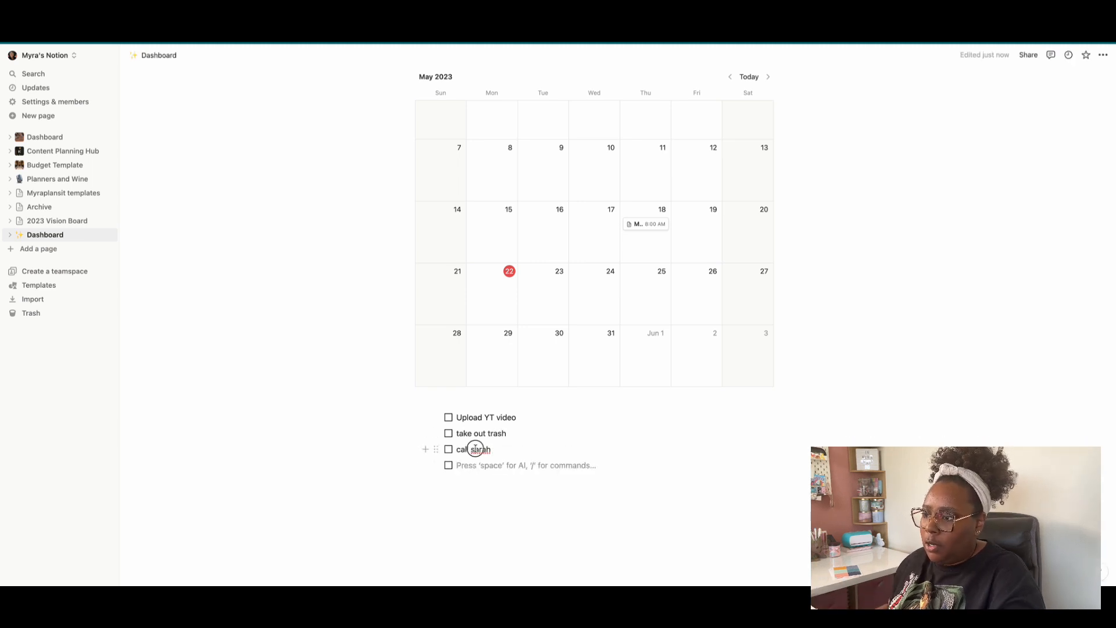
{"action": "key", "text": "BackSpace"}
{"action": "type", "text": "S"}
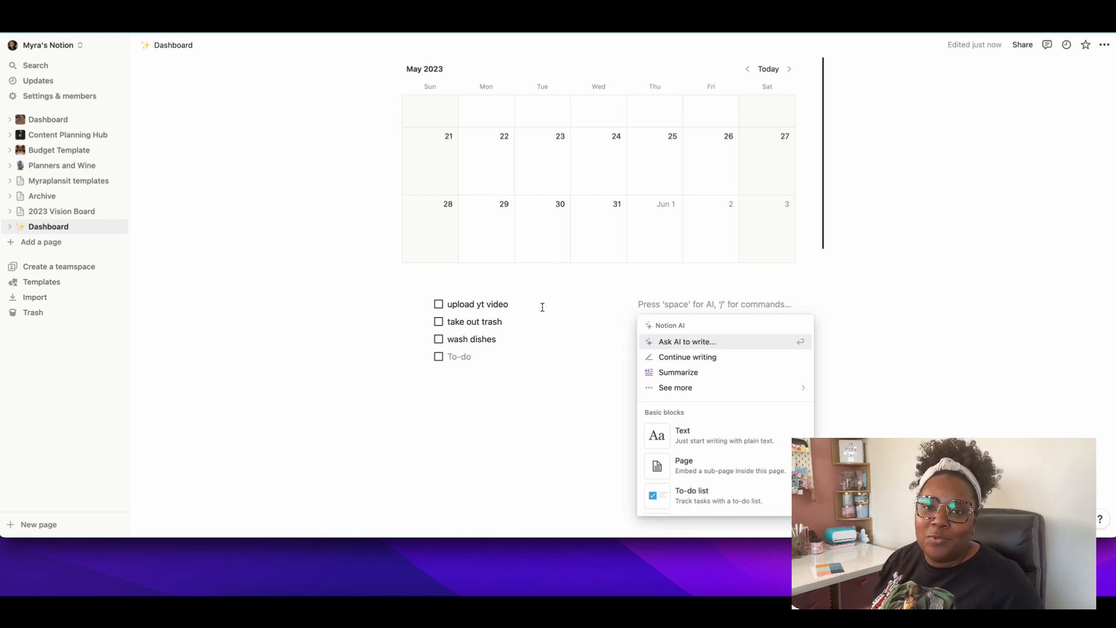
Step: Insert an Embed block in the empty column beside the to-do list and embed the copied Spotify playlist link
{"action": "left_click", "coordinate": [648, 304]}
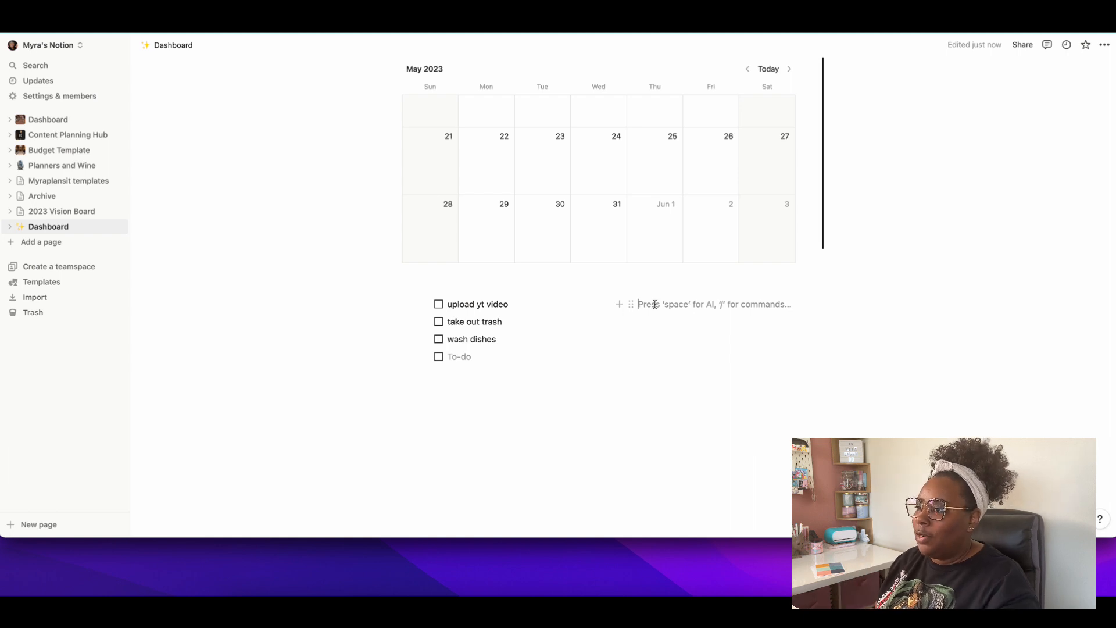
{"action": "type", "text": "/"}
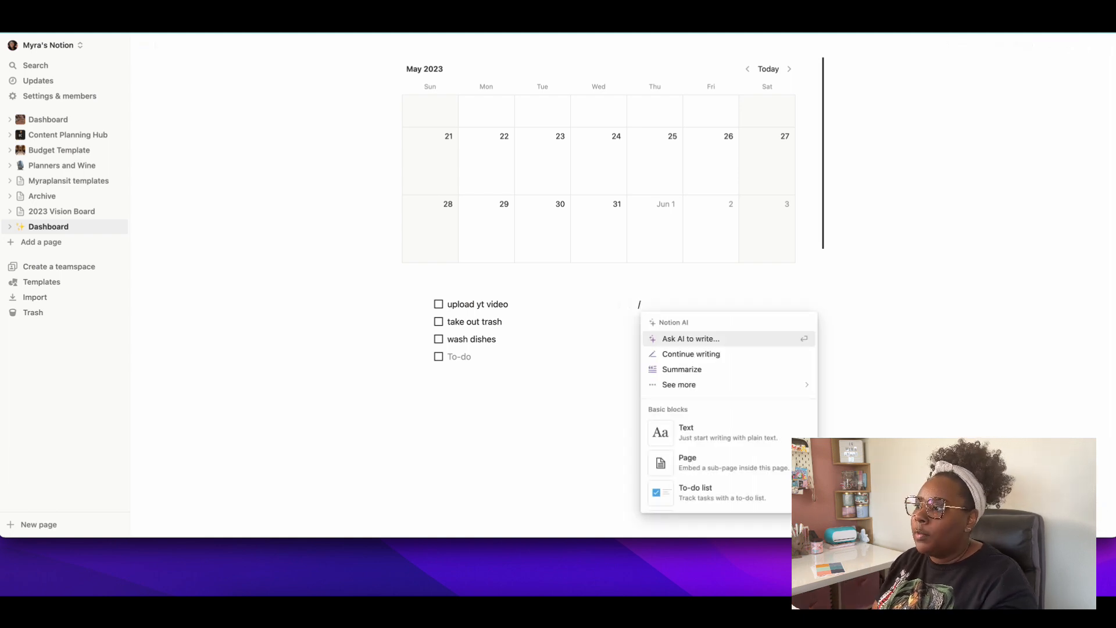
{"action": "type", "text": "em"}
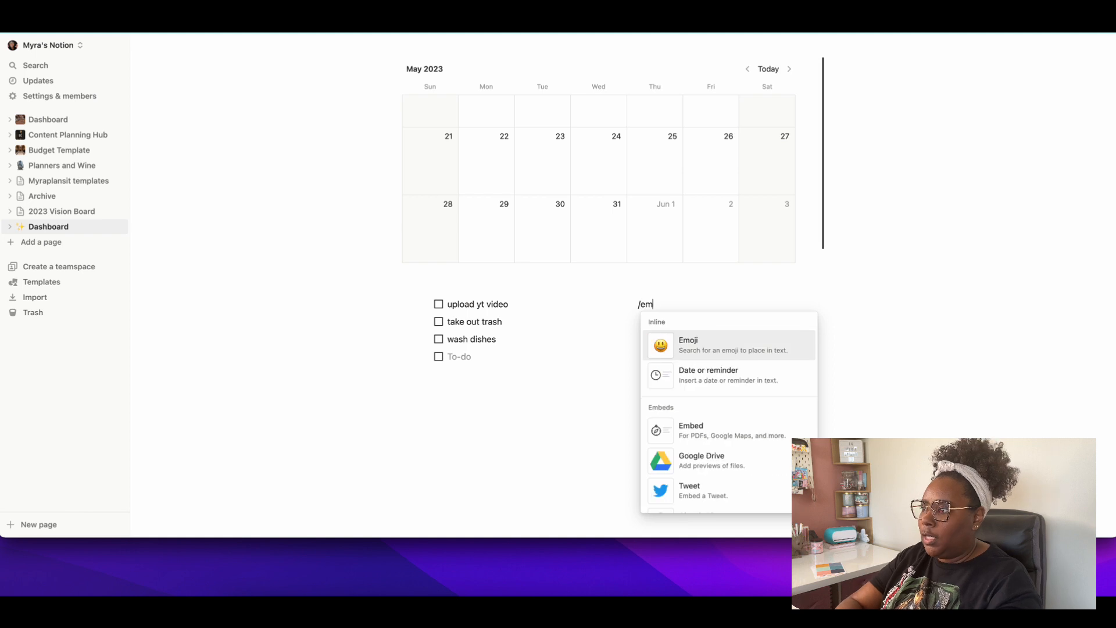
{"action": "left_click", "coordinate": [702, 430]}
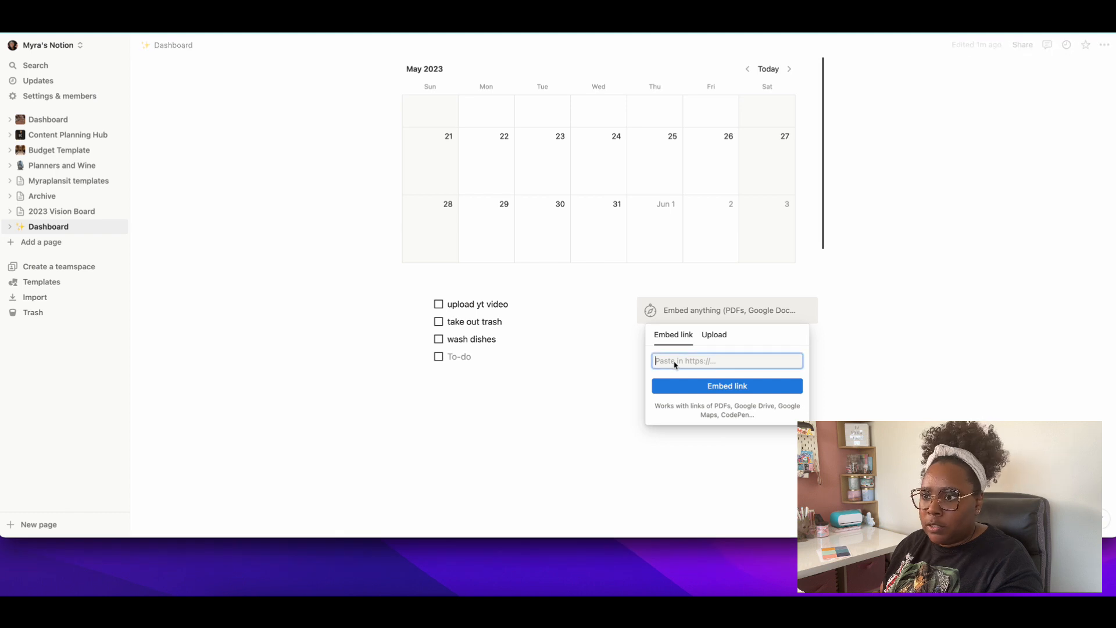
{"action": "key", "text": "super+v"}
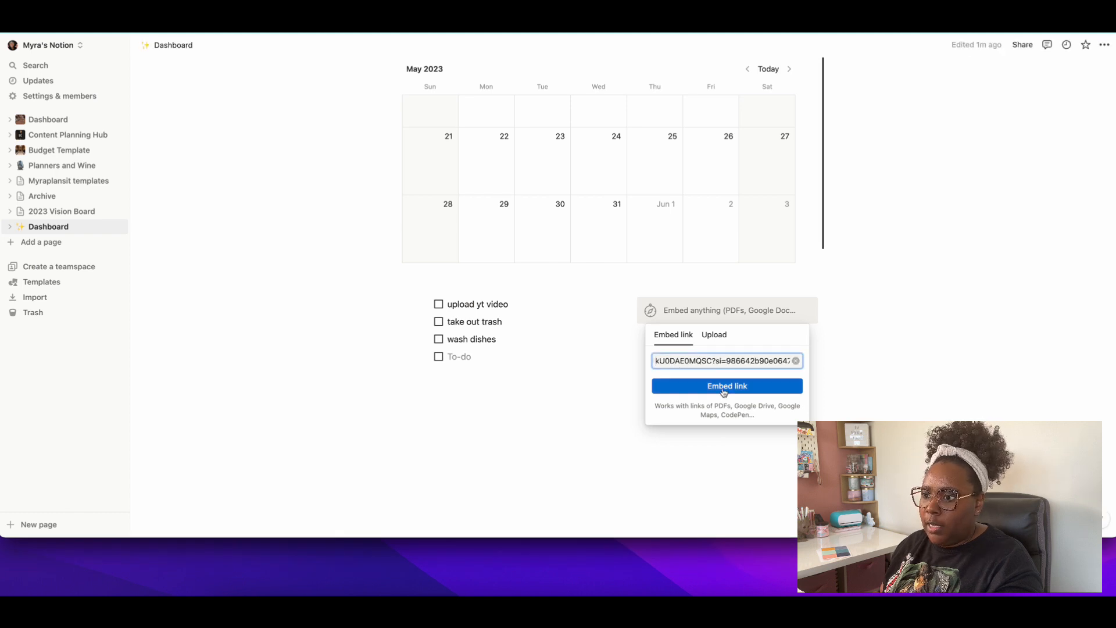
{"action": "left_click", "coordinate": [724, 387]}
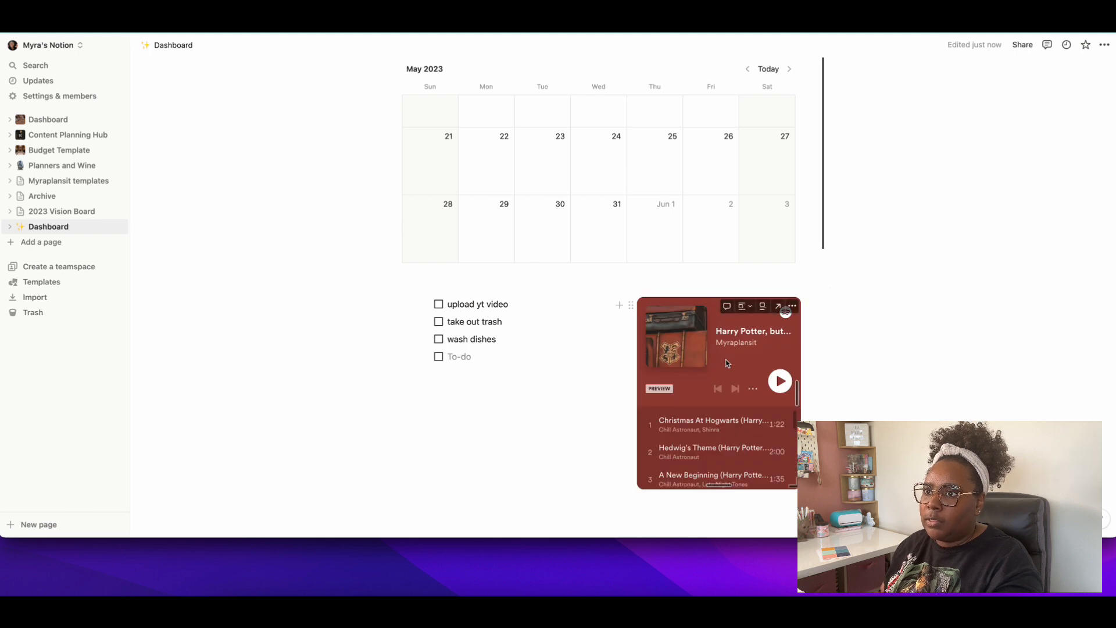
Step: Stretch the embedded playlist taller to fit more tracks and shrink it back to its compact height
{"action": "scroll", "coordinate": [725, 363], "scroll_direction": "down", "scroll_amount": 2}
{"action": "left_click_drag", "start_coordinate": [717, 418], "coordinate": [752, 492]}
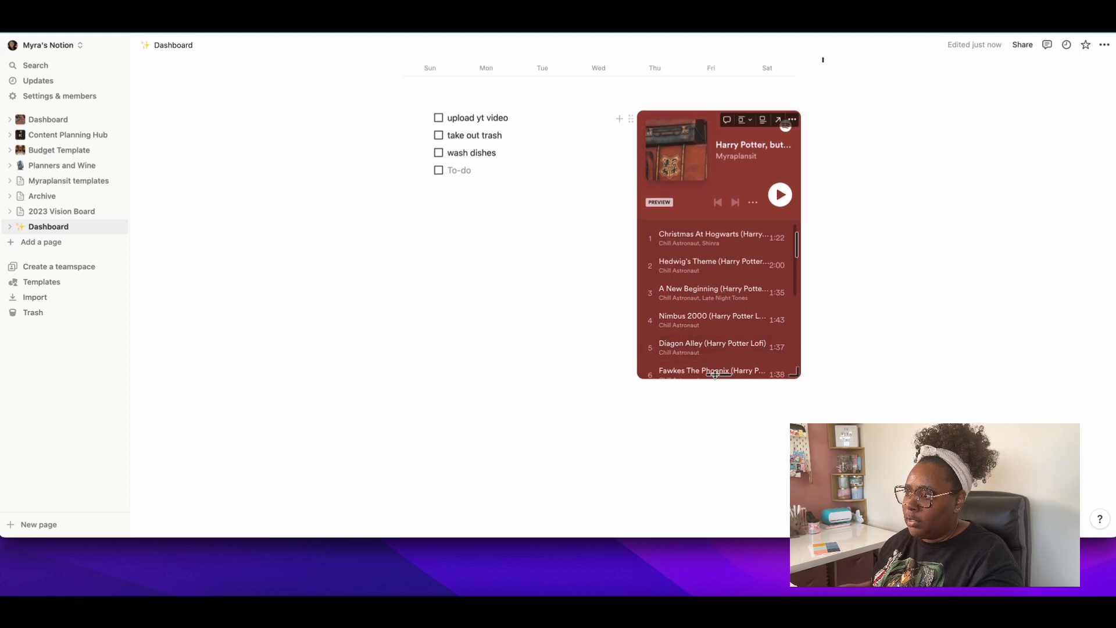
{"action": "left_click_drag", "start_coordinate": [716, 374], "coordinate": [749, 296]}
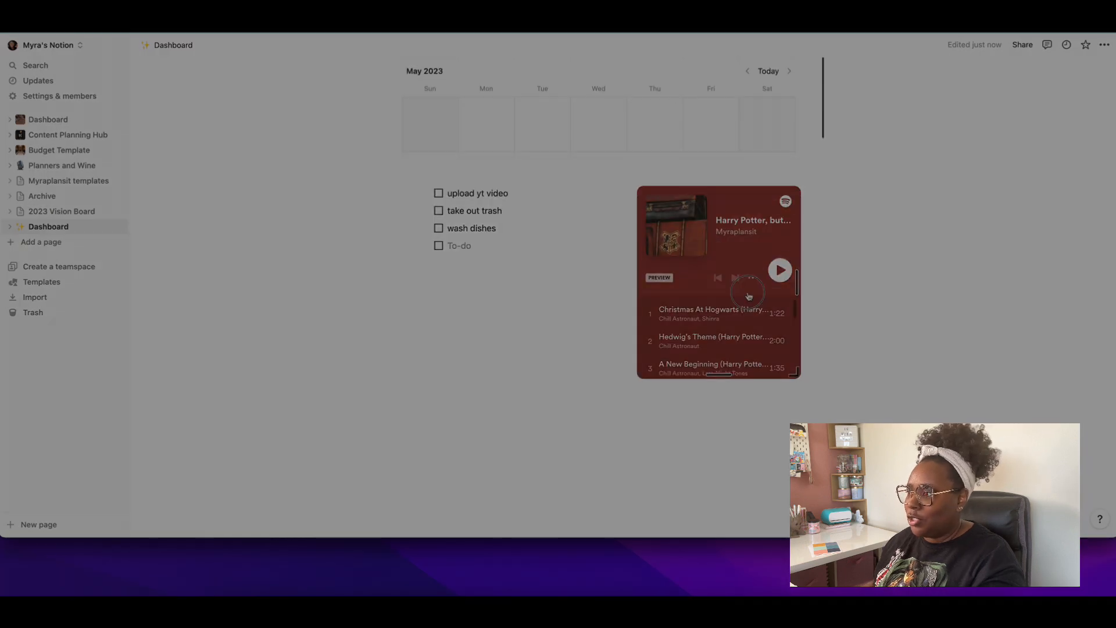